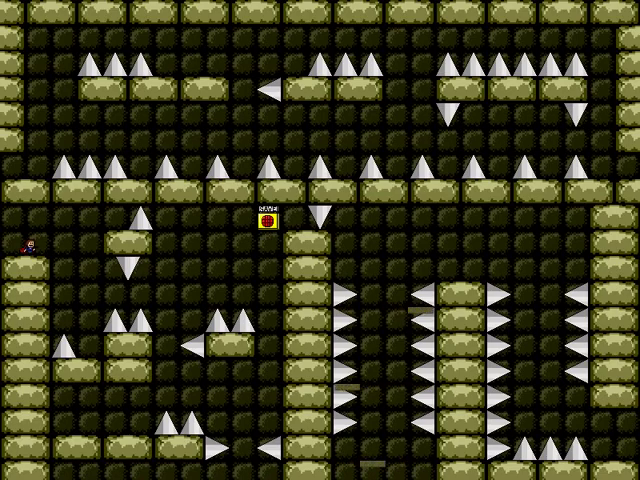
Walk right off the left ledge and jump across the lower blocks past the hanging spike
key(Right)
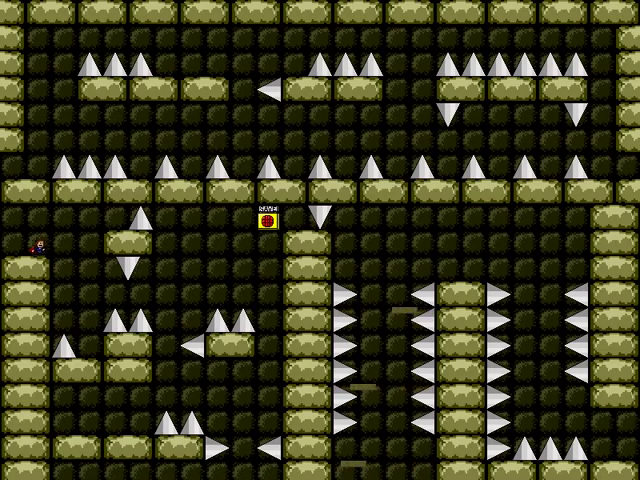
key(shift)
key(Right)
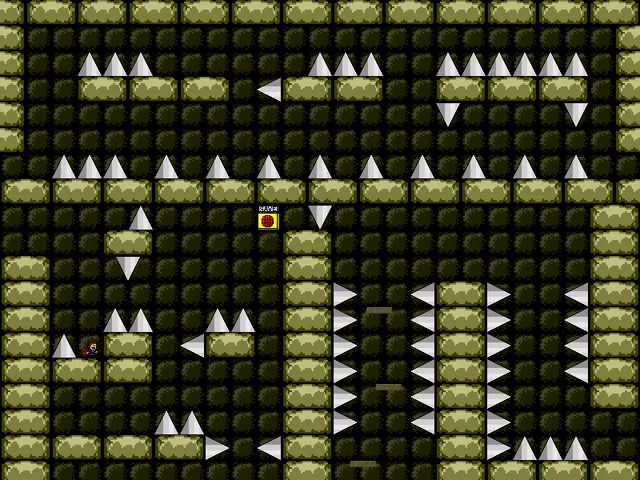
key(shift)
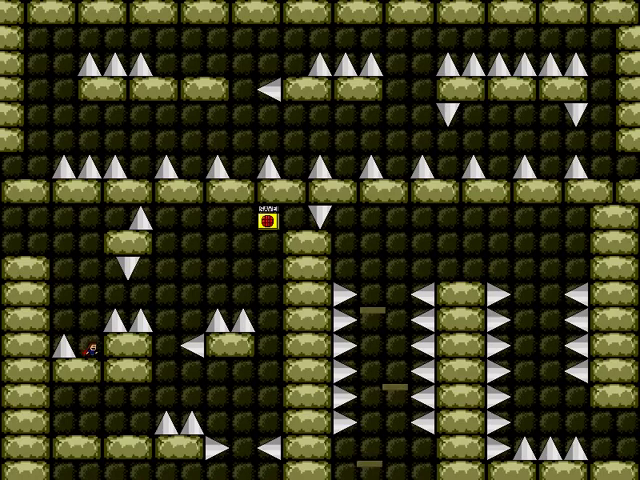
key(shift)
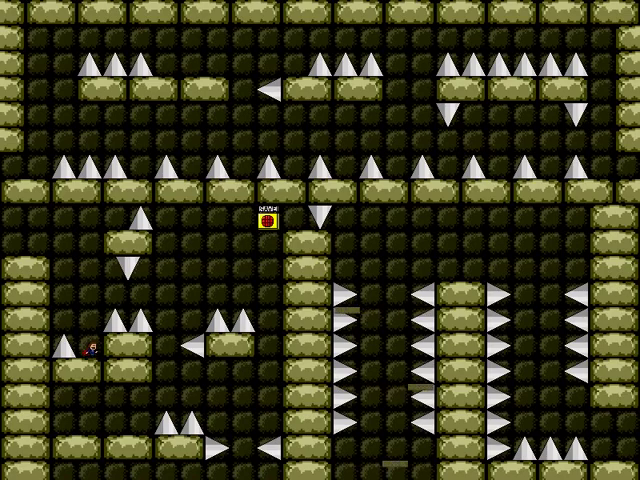
key(shift)
key(shift)
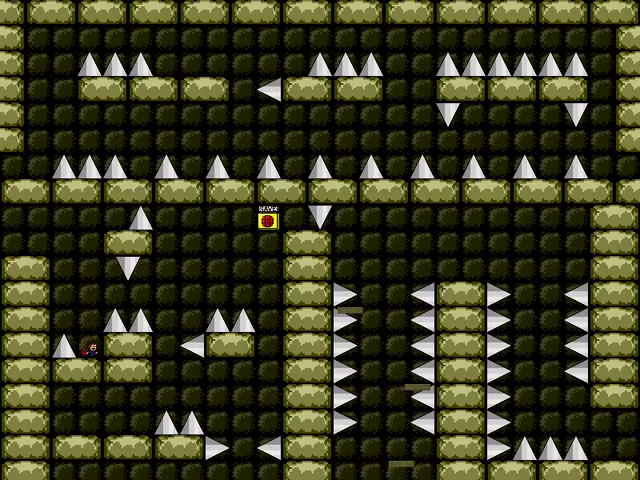
key(shift)
key(Right)
After dying, retry from the save point, dropping onto the ledge and jumping toward the spike gap
key(r)
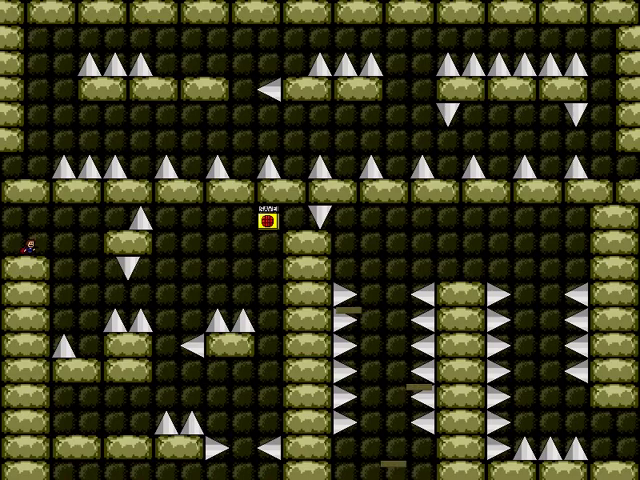
key(Right)
key(shift)
key(Right)
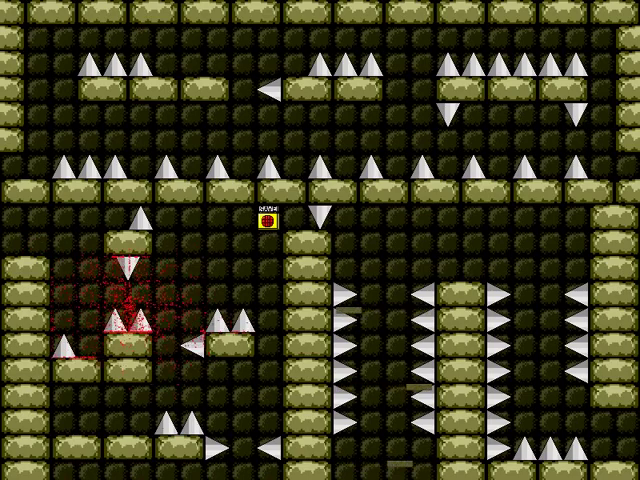
key(r)
key(Right)
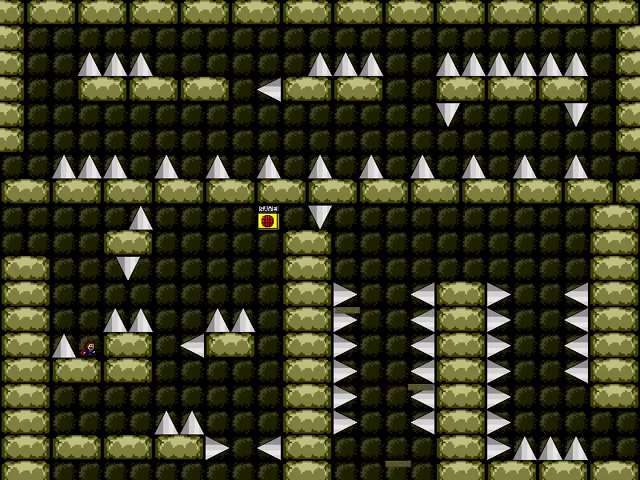
key(shift)
key(Right)
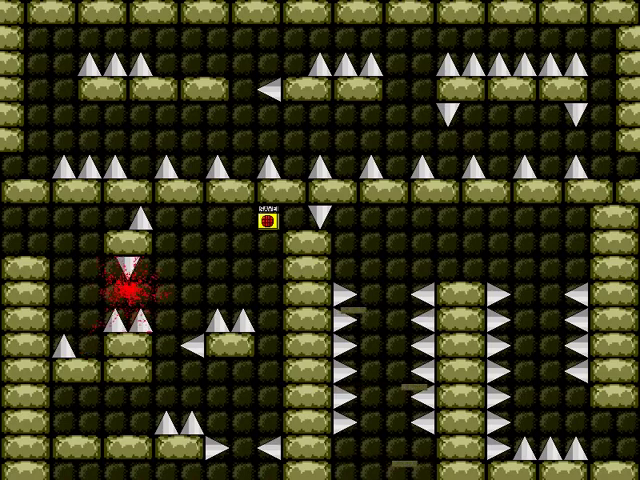
Respawn again, jump the gap between spikes, and drop to the lower floor past its spikes
key(r)
key(Right)
key(shift)
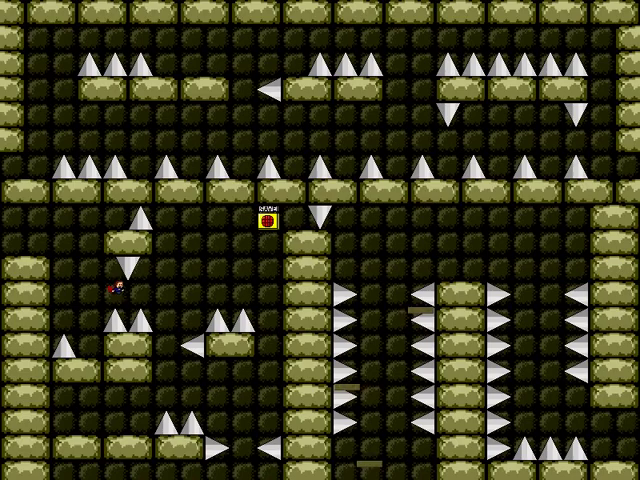
key(Left)
key(shift)
key(Right)
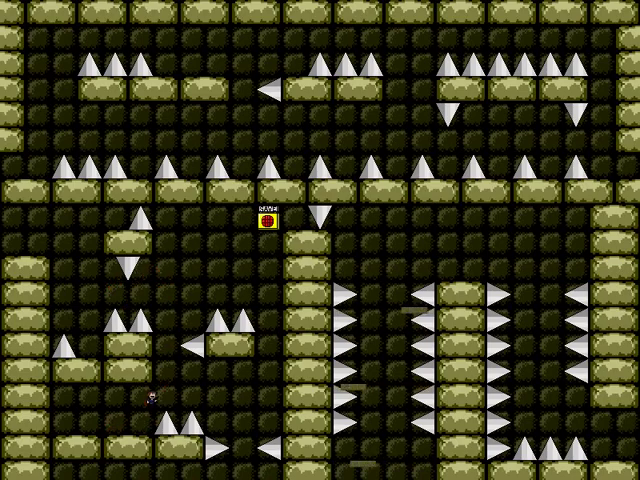
Enter the next room, fall from the top blocks beside the spike, and jump right along the strip
key(Right)
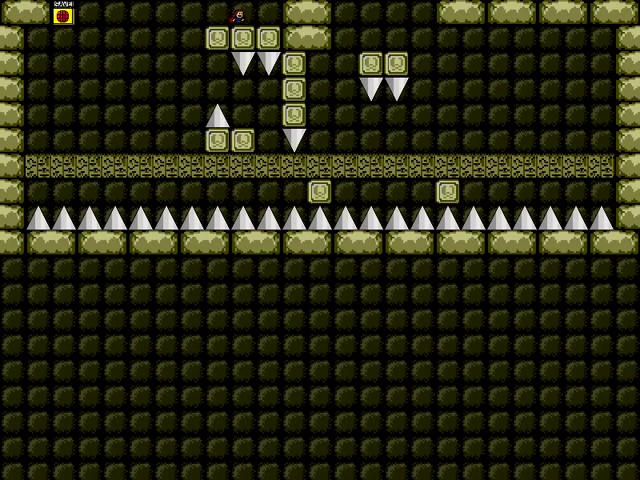
key(Left)
key(Left)
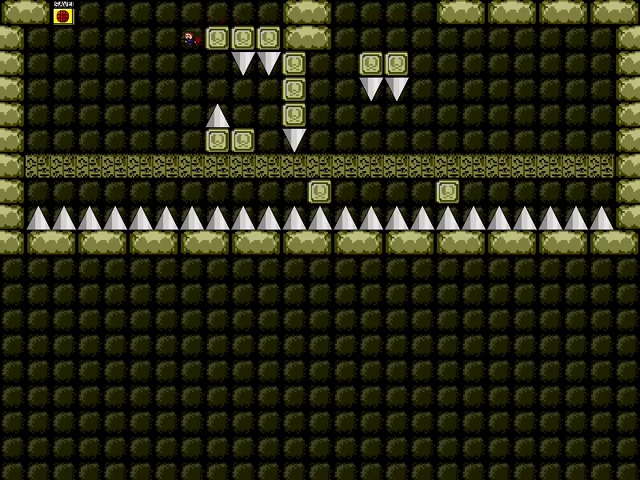
key(Right)
key(Right)
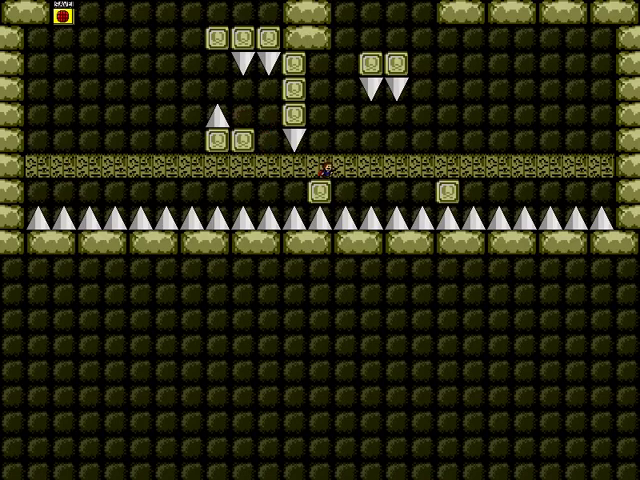
key(shift)
key(Right)
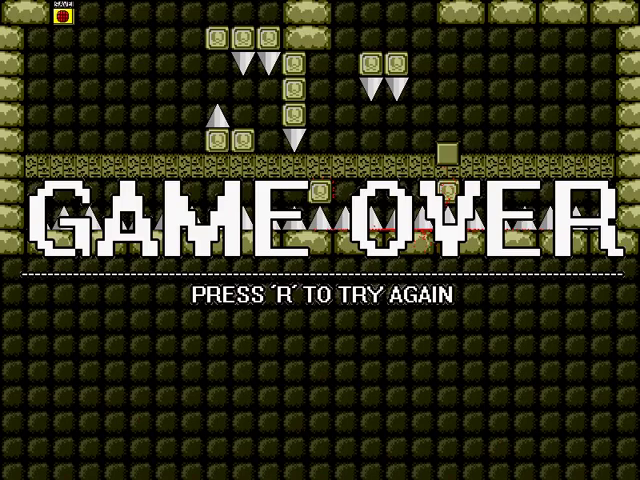
Restart after dying and repeatedly fall from the top blocks, trying to land on the lower blocks
key(r)
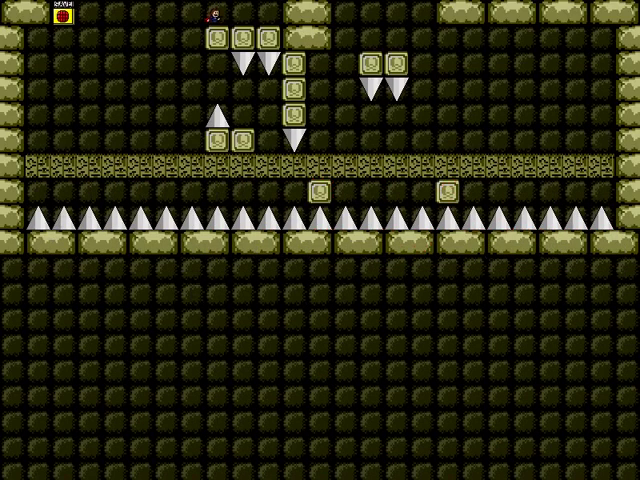
key(Left)
key(Right)
key(r)
key(Left)
key(Right)
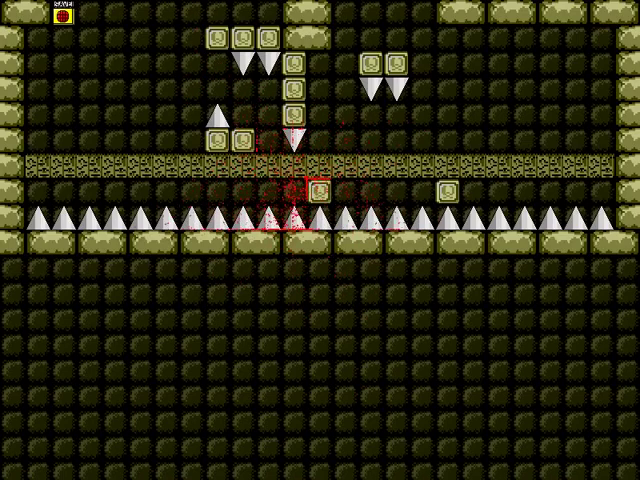
key(r)
key(Left)
key(Right)
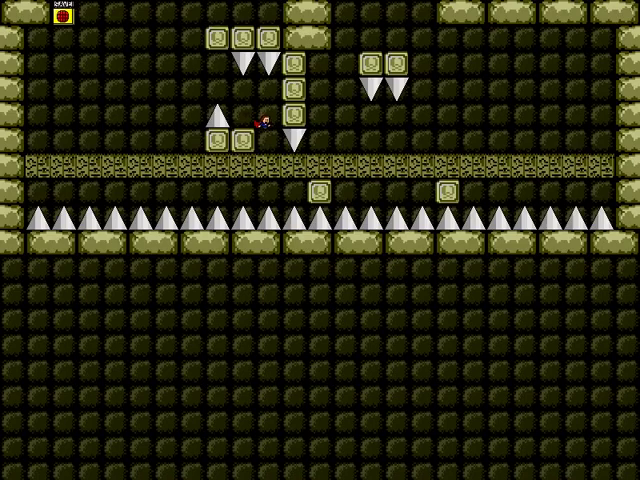
key(Right)
key(r)
key(Left)
key(Right)
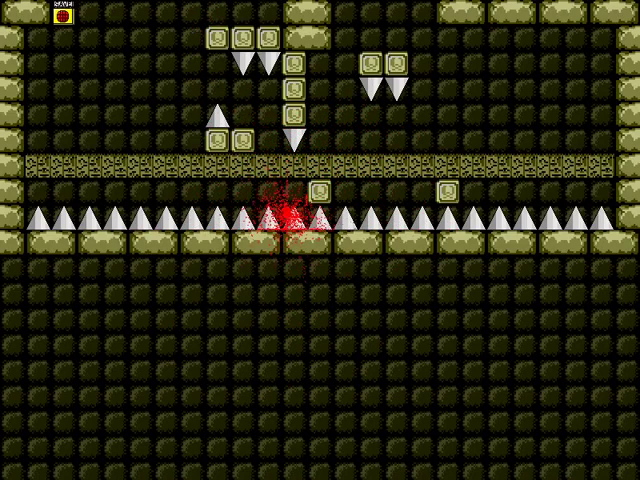
key(r)
key(Left)
key(Right)
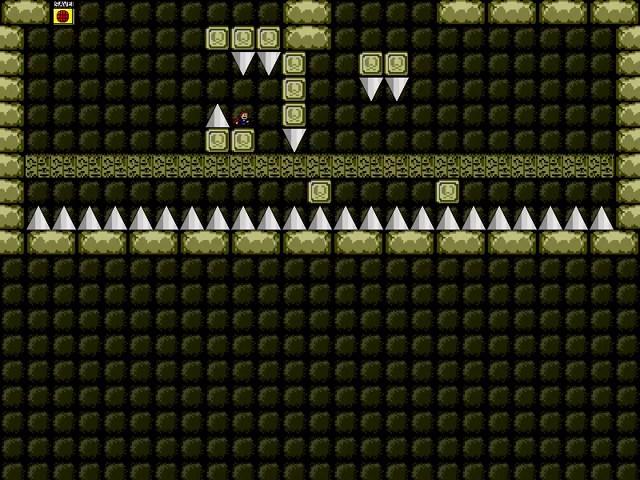
Keep respawning and walking right toward the hanging spike until landing on the blocks past it
key(Right)
key(r)
key(Left)
key(Right)
key(Right)
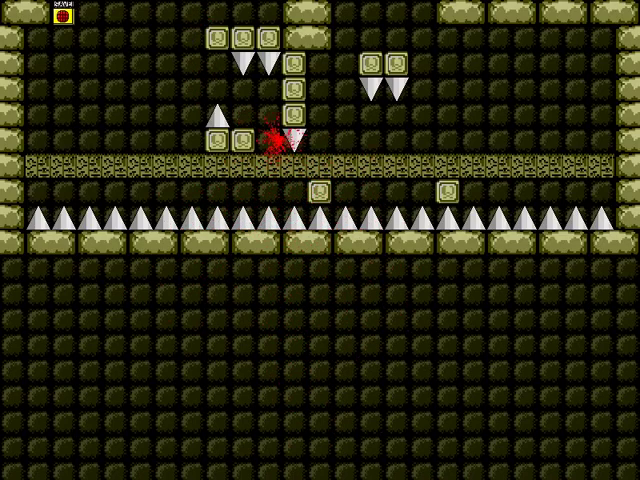
key(r)
key(Left)
key(Right)
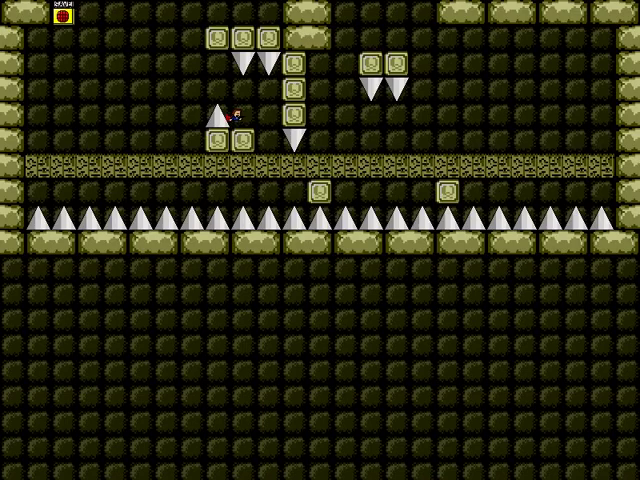
key(Right)
key(r)
key(Left)
key(Right)
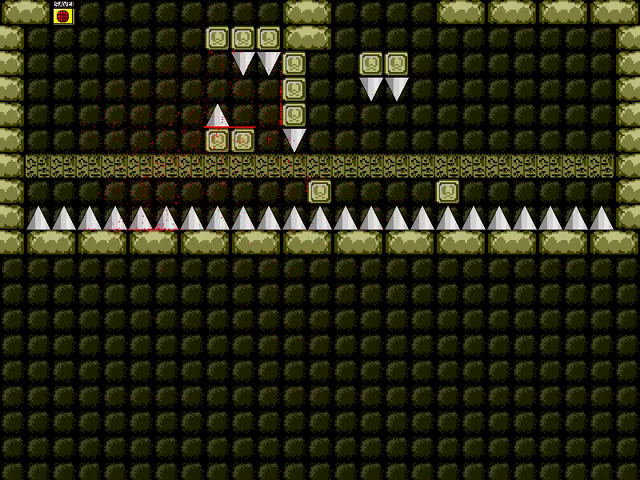
key(r)
key(Left)
key(Right)
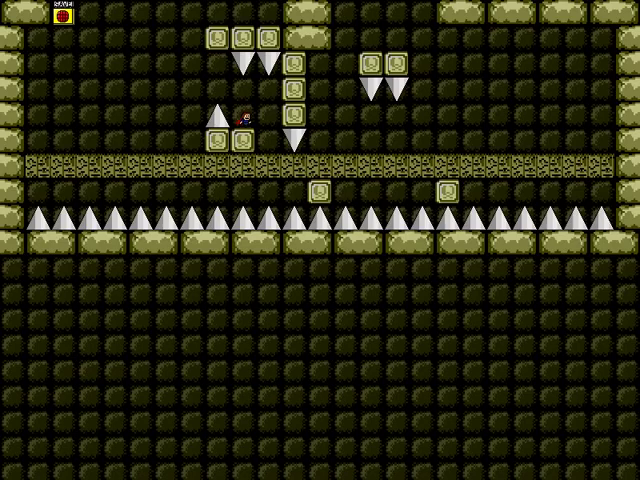
Jump onto the small block and across the strip, then respawn and land beside the spike
key(Right)
key(shift)
key(Left)
key(shift)
key(Right)
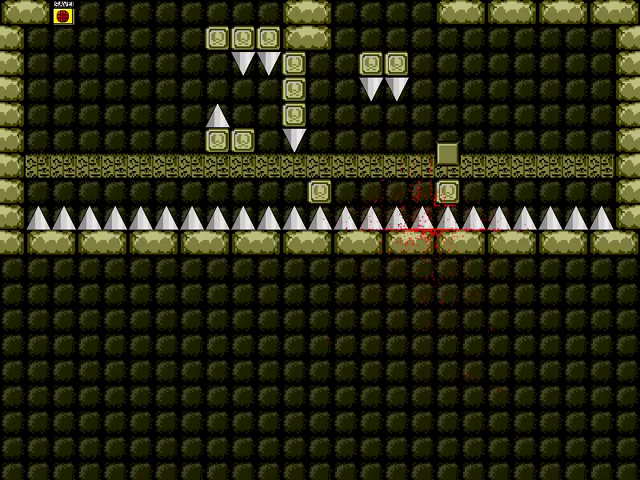
key(r)
key(Left)
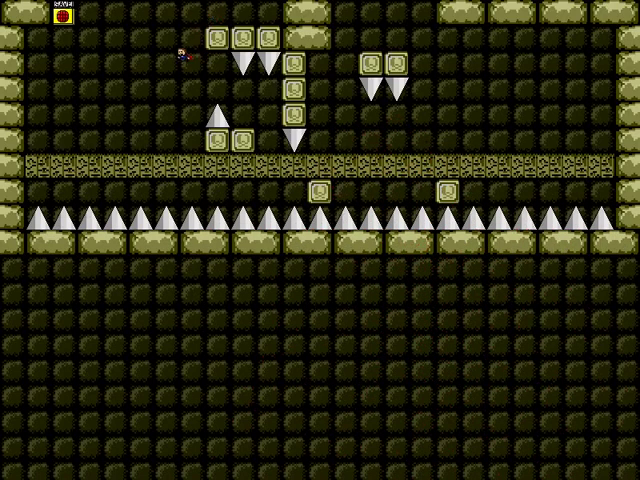
key(Right)
key(Right)
Drop onto the strip, ride the rising block, and jump up to the upper-right block pair
key(Left)
key(Left)
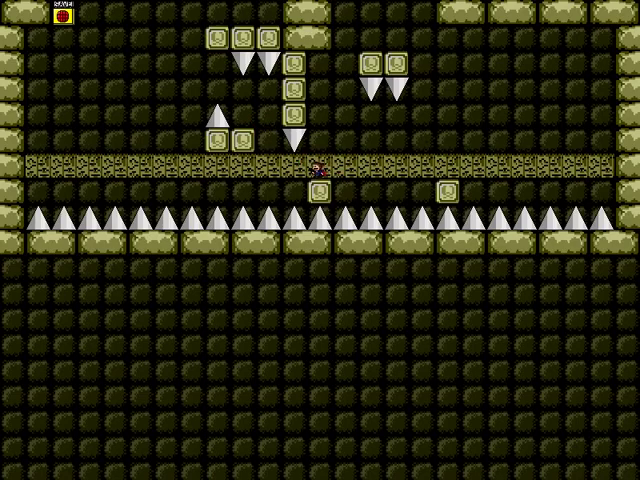
key(shift)
key(Right)
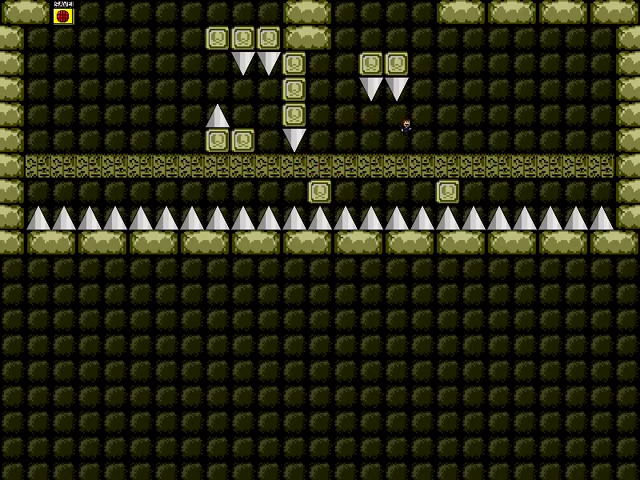
key(Left)
key(shift)
key(Left)
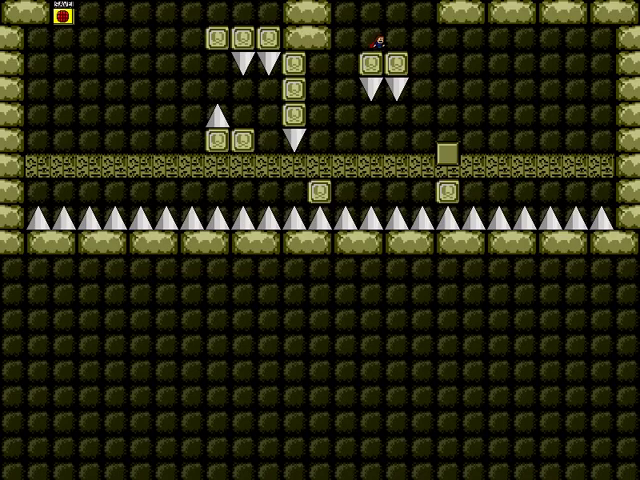
Climb the spike-walled shaft above, hop onto the spiked pillar, and drop to the bottom-right floor
key(shift)
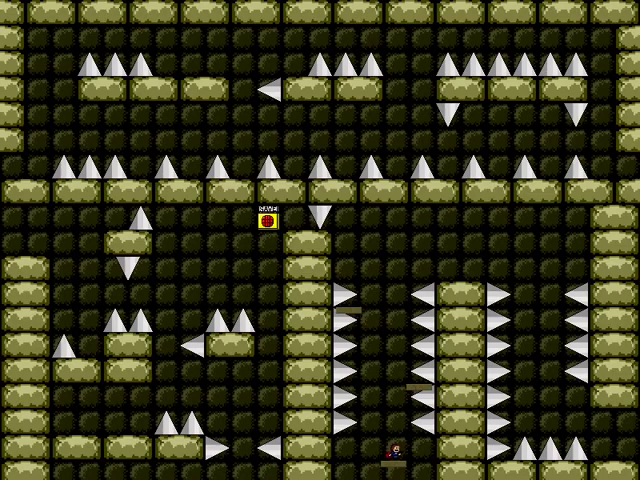
key(Left)
key(shift)
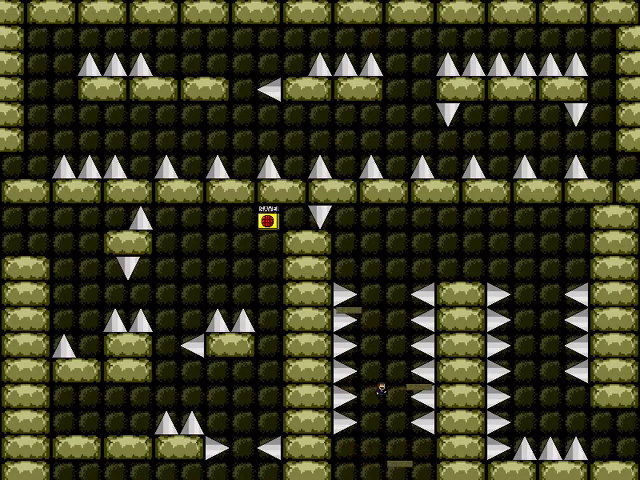
key(shift)
key(shift)
key(Right)
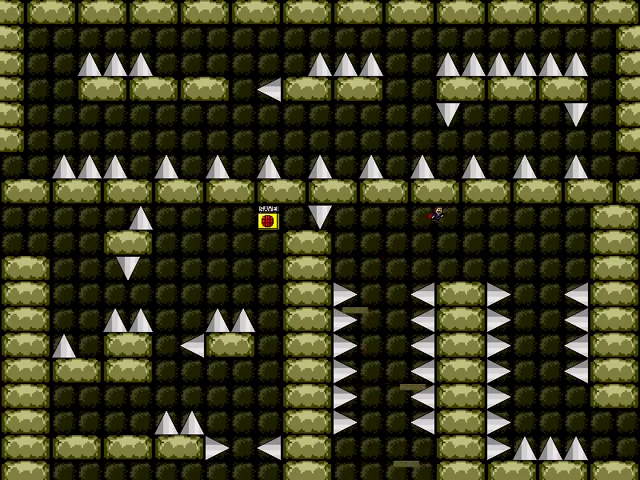
key(shift)
key(Right)
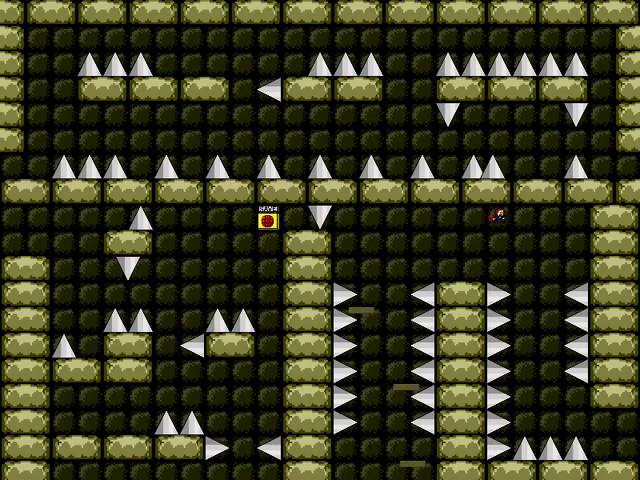
key(Right)
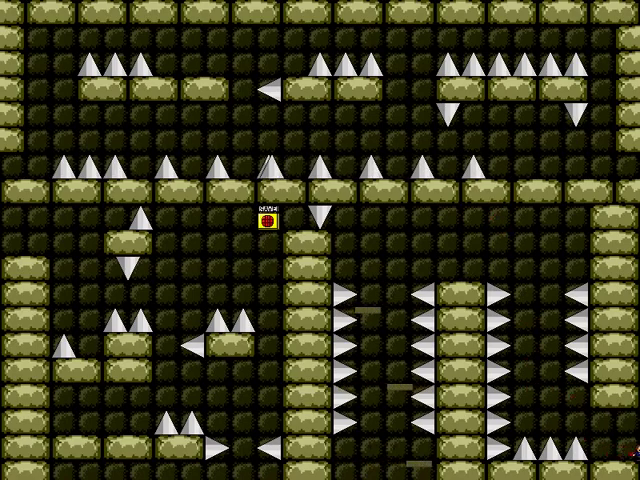
Climb from the first step onto the tall block using a double jump
key(shift)
key(Right)
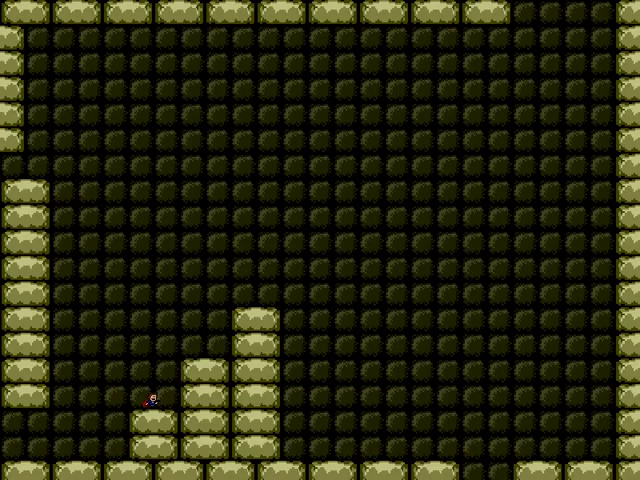
key(Right)
key(shift)
key(Right)
key(shift)
key(Right)
key(Right)
key(shift)
key(Left)
Jump from the tall block across the room and land on the floor beside the gap
key(shift)
key(Right)
key(Left)
key(shift)
key(shift)
key(Right)
key(Left)
key(Right)
Drop through the floor gap into the village and activate its save point
key(shift)
key(Right)
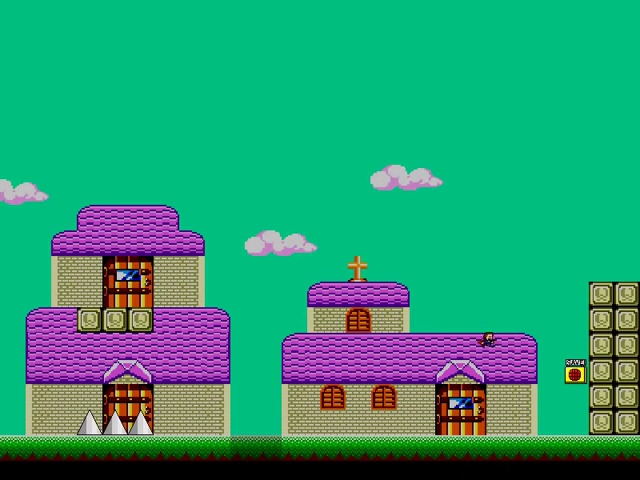
key(shift)
key(z)
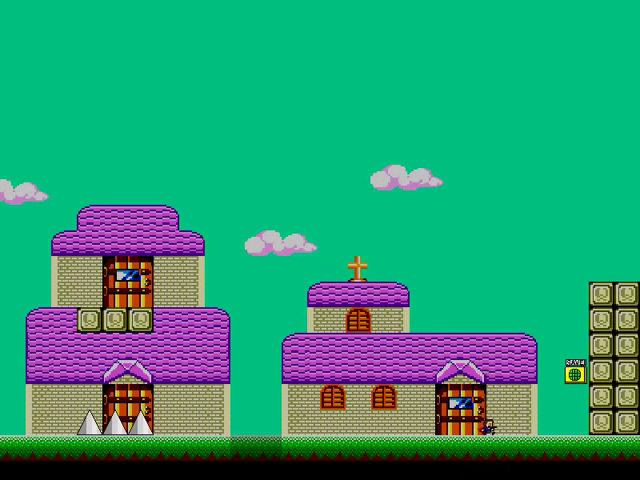
key(Left)
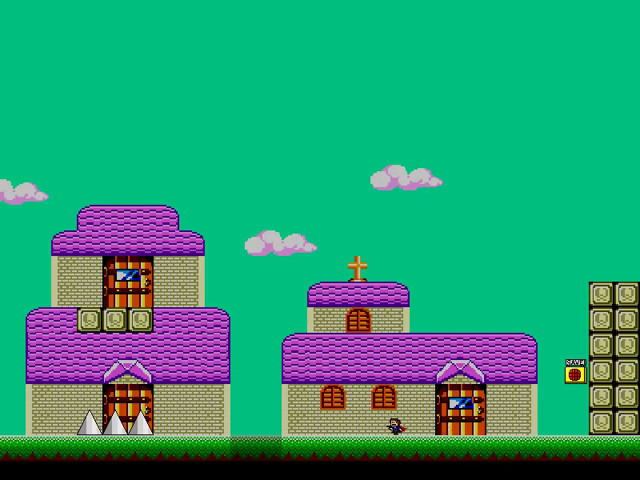
Jump via the church roof, pink cloud and upper purple roof, then exit left onto the tower-room ledge
key(Up)
key(Left)
key(Right)
key(Up)
key(Left)
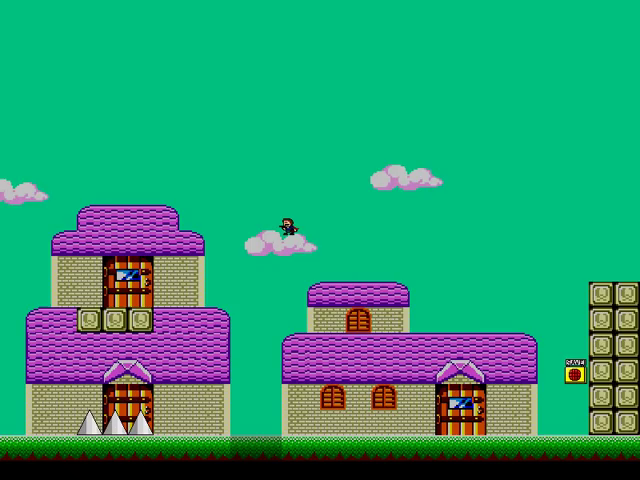
key(Up)
key(Left)
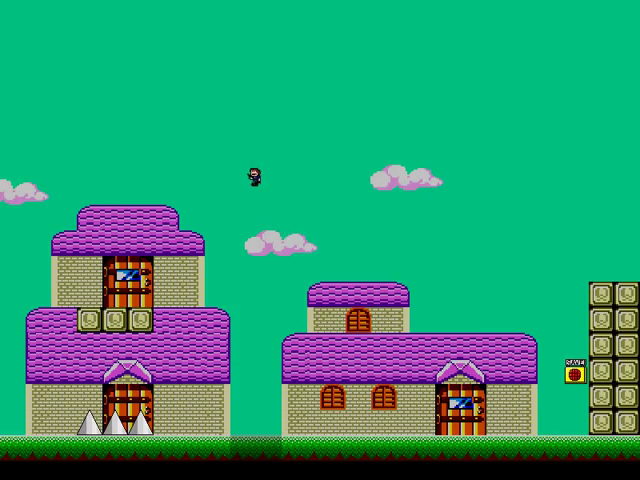
key(Up)
key(Left)
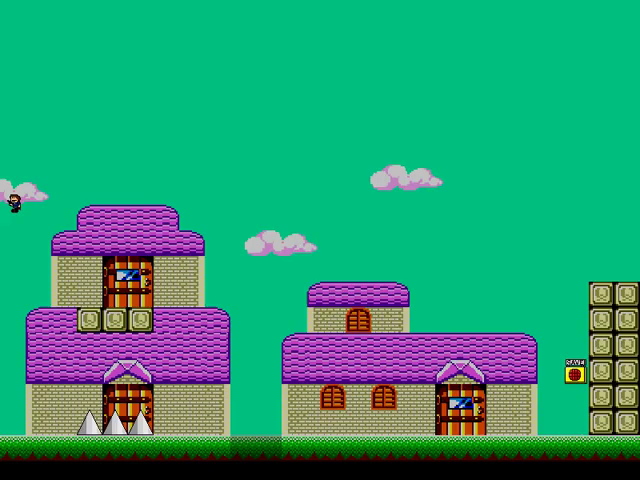
key(Left)
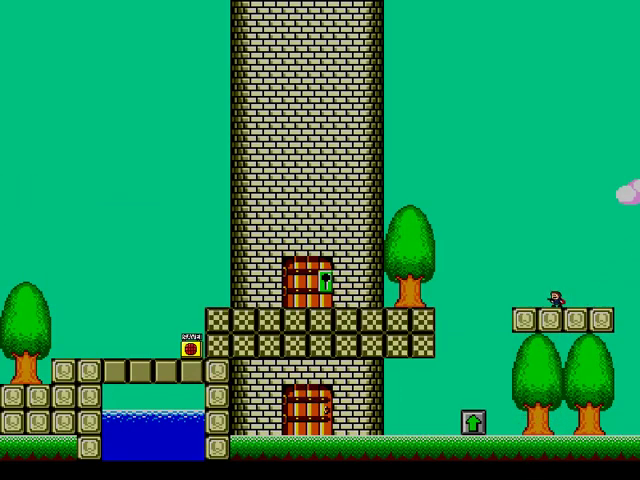
Jump left off the platform, die, and restart the level with R
key(Left)
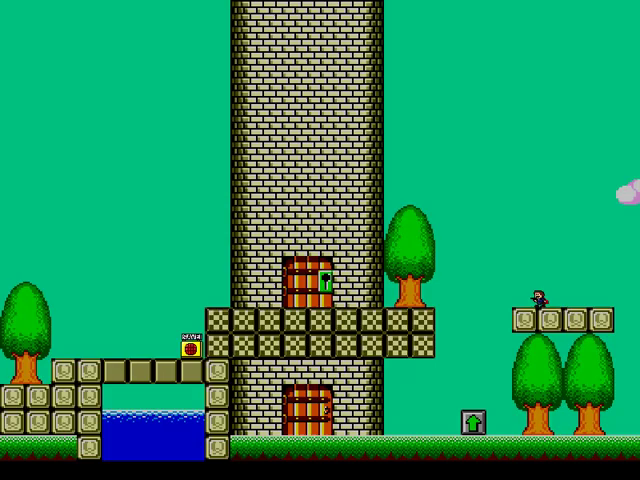
key(Right)
key(Up)
key(Left)
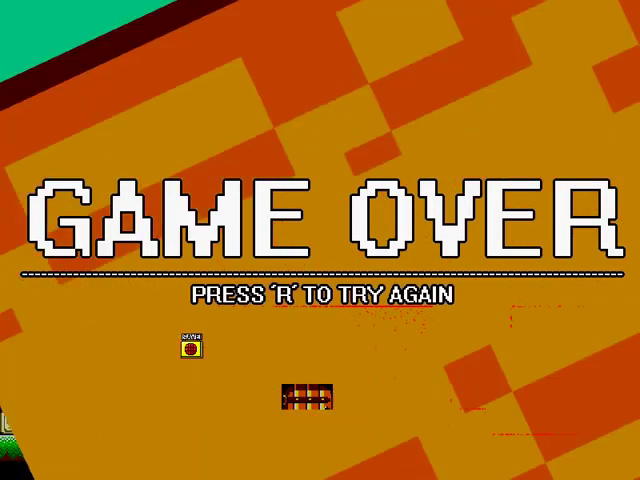
key(r)
key(Left)
Climb onto the middle house roof, leap to the upper-left door, and drop onto the stone blocks
key(Up)
key(Left)
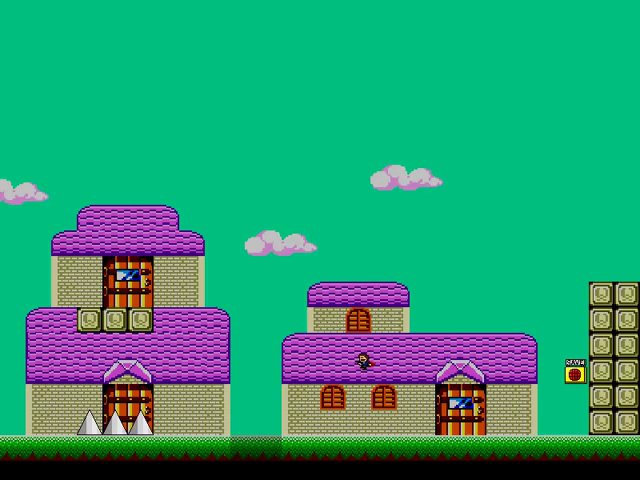
key(Up)
key(Right)
key(Up)
key(Left)
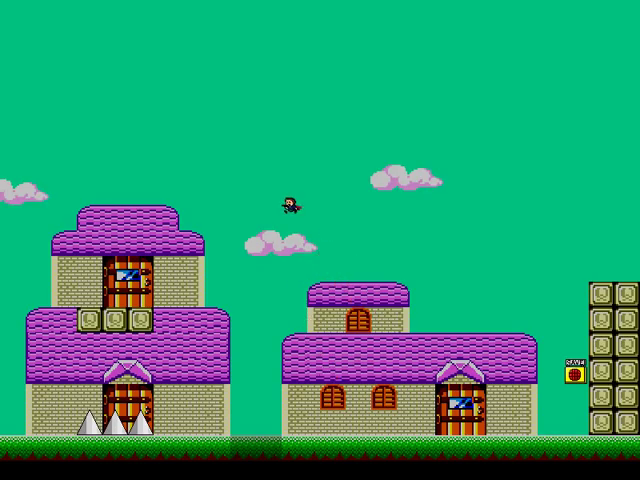
key(Up)
key(Left)
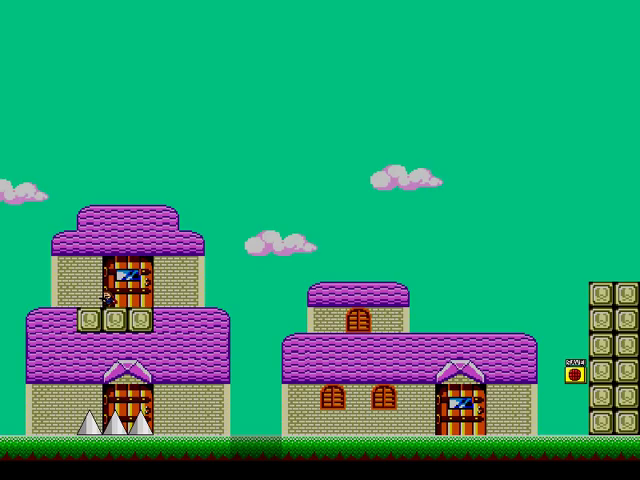
Jump into the tower room via the treetop and checkered platform, touch SAVE, and cross the bridge left
key(Up)
key(Left)
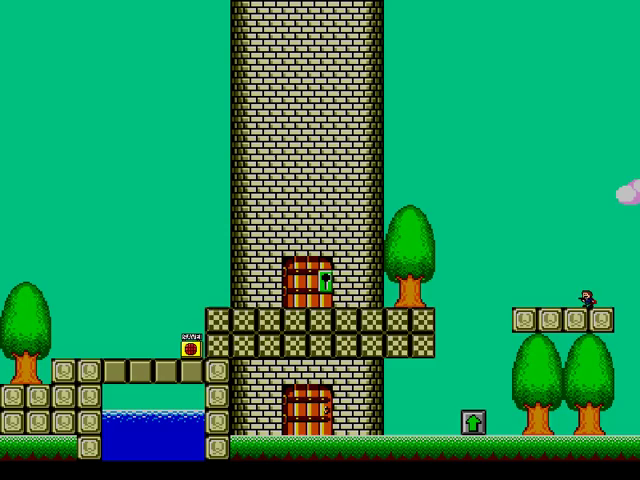
key(Left)
key(Up)
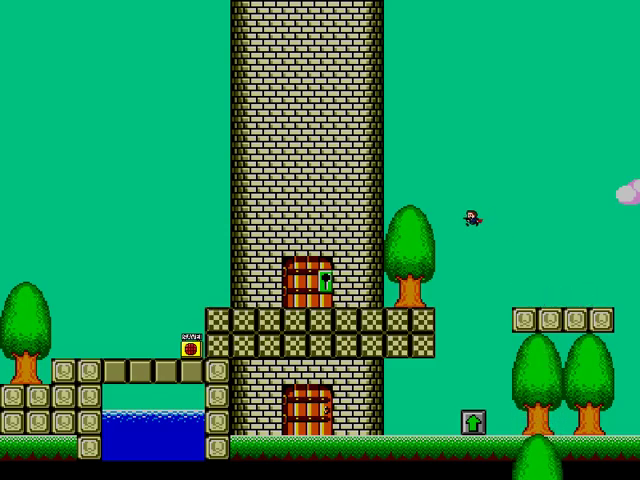
key(Left)
key(Left)
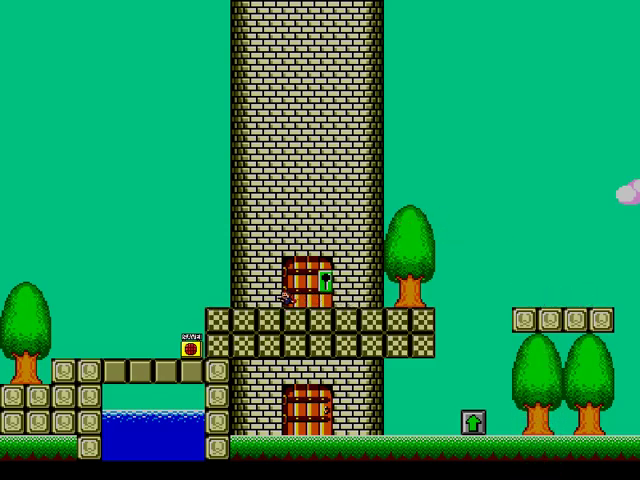
key(Up)
key(z)
key(Left)
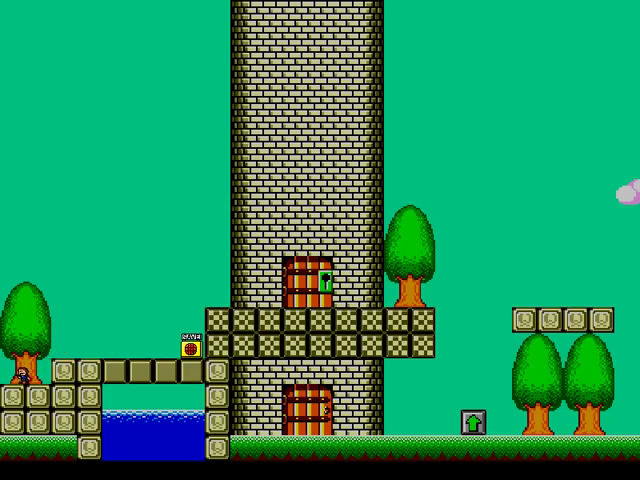
Walk left into the house screen and land on the blue block
key(Left)
key(Left)
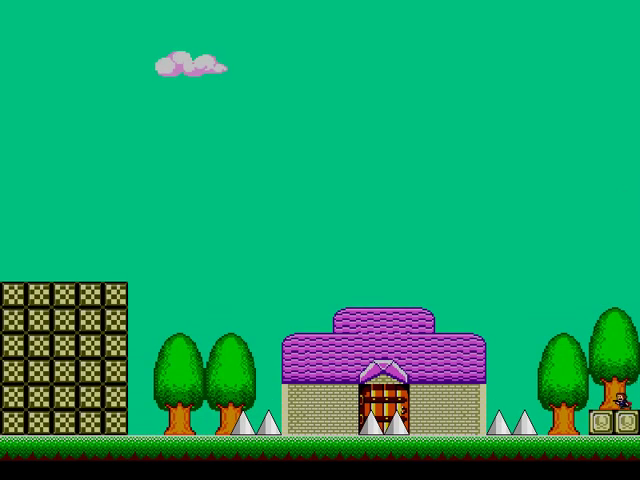
key(Left)
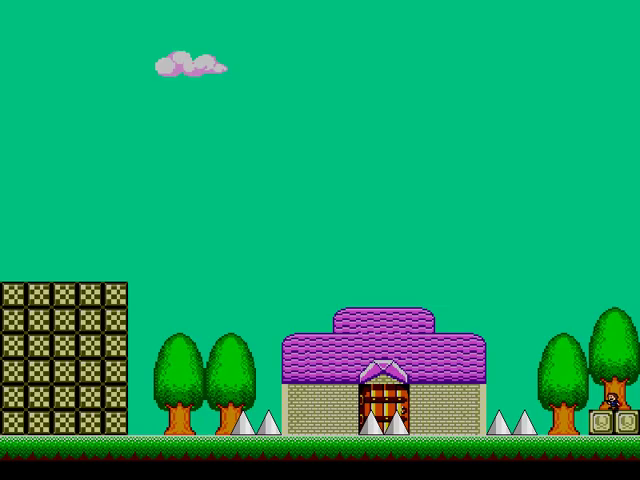
key(Left)
key(shift)
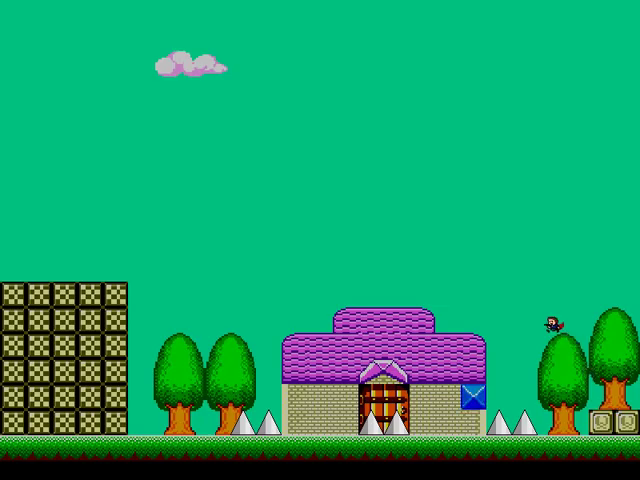
key(shift)
key(Left)
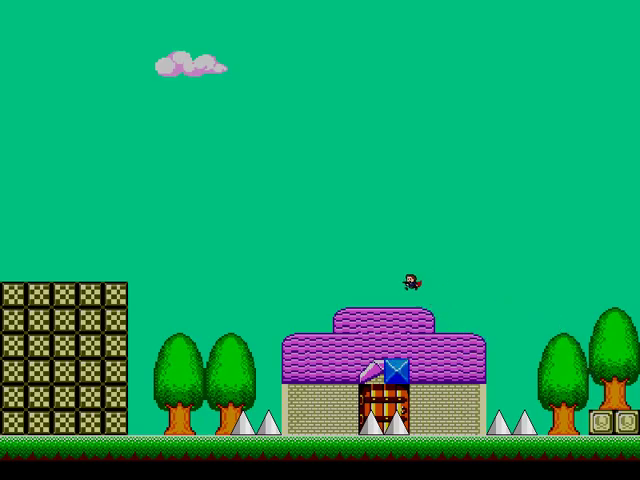
Ride the moving blue block onto the roof and beside the house, then jump left
key(shift)
key(Left)
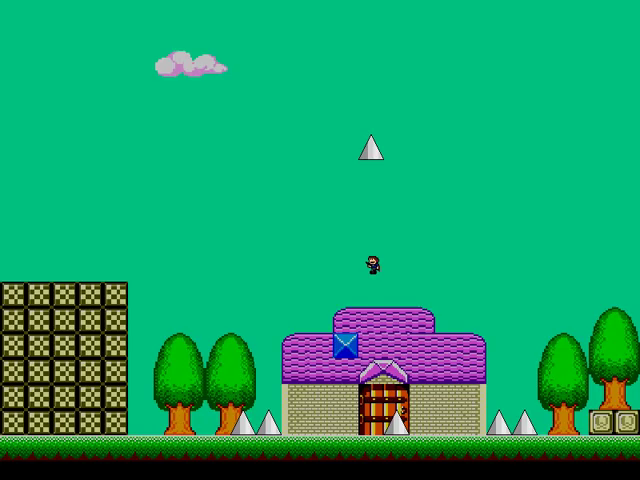
key(shift)
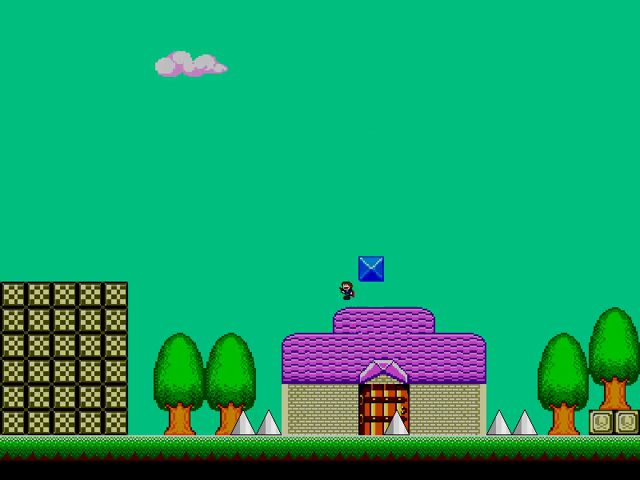
key(Right)
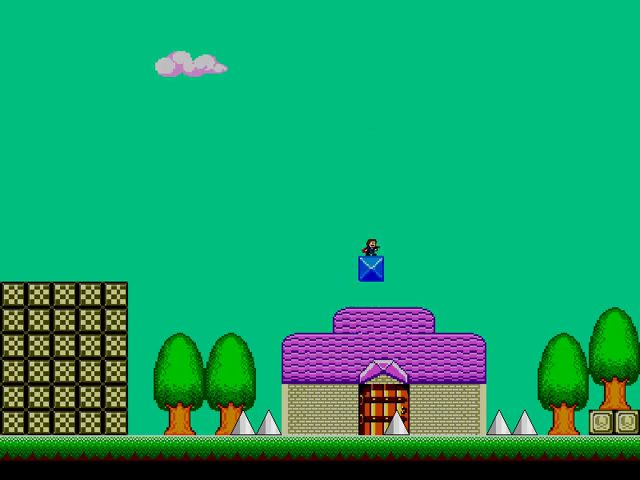
key(shift)
key(Right)
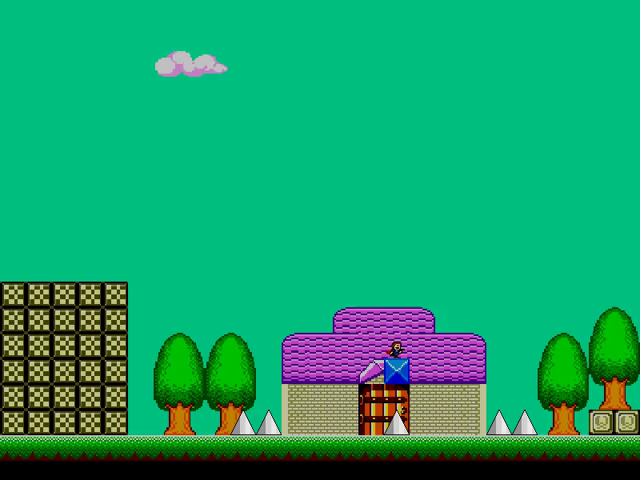
key(shift)
key(Right)
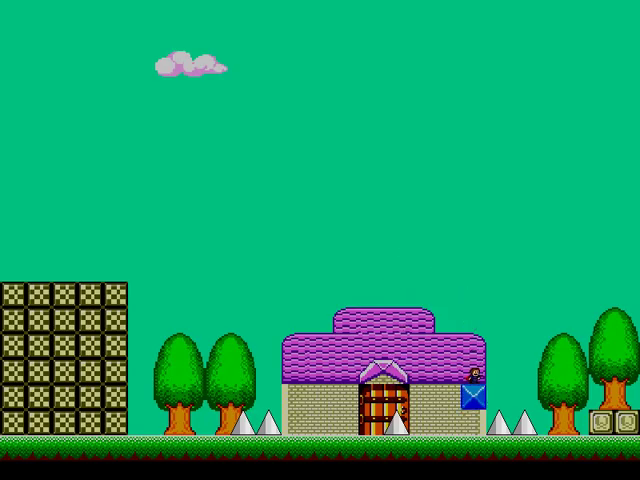
key(shift)
key(Left)
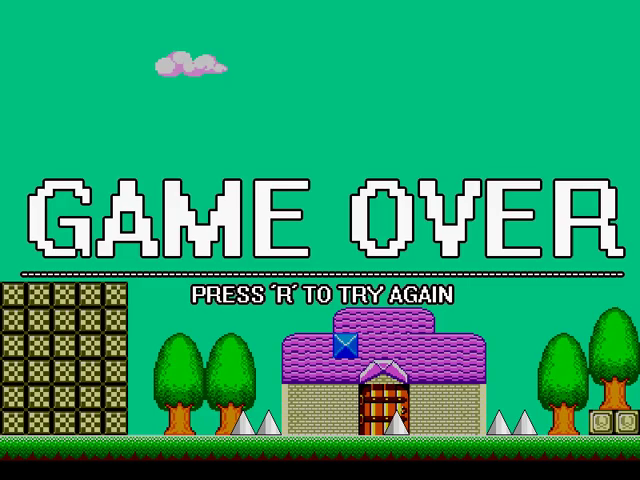
Restart after game over and jump left from the right-edge block
key(r)
key(Left)
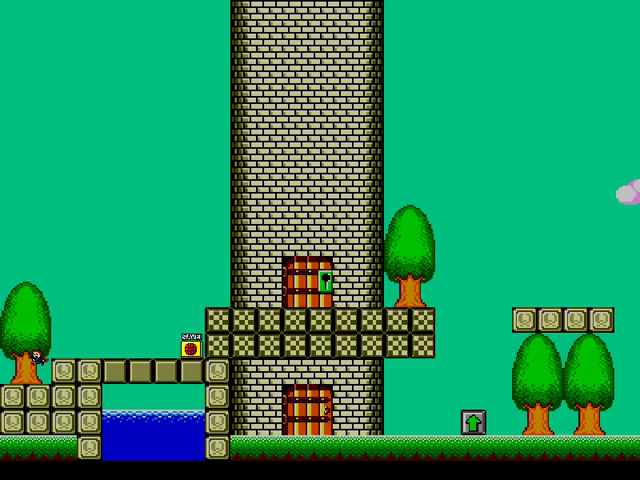
key(Left)
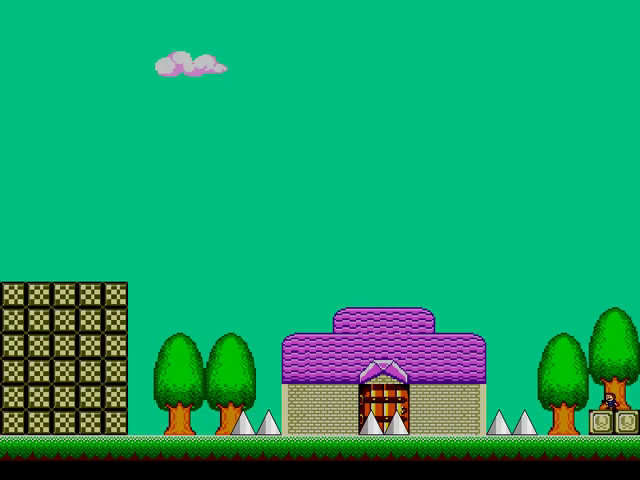
key(shift)
key(Left)
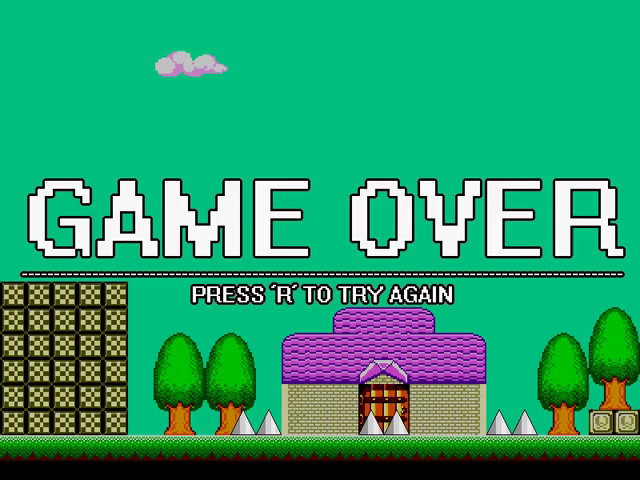
Restart again, summon the blue block and land on it above the door
key(r)
key(Left)
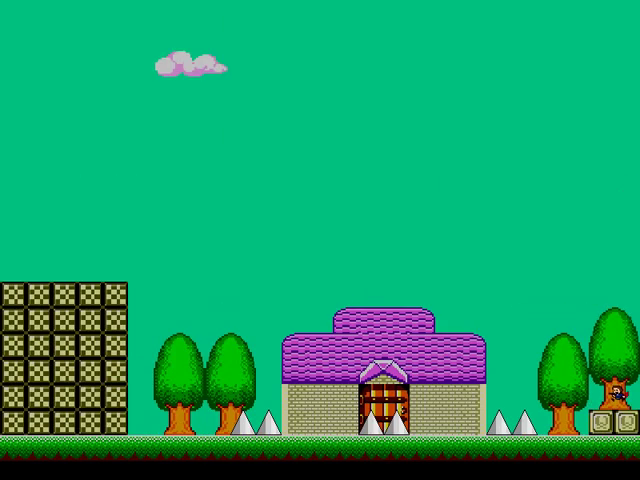
key(Left)
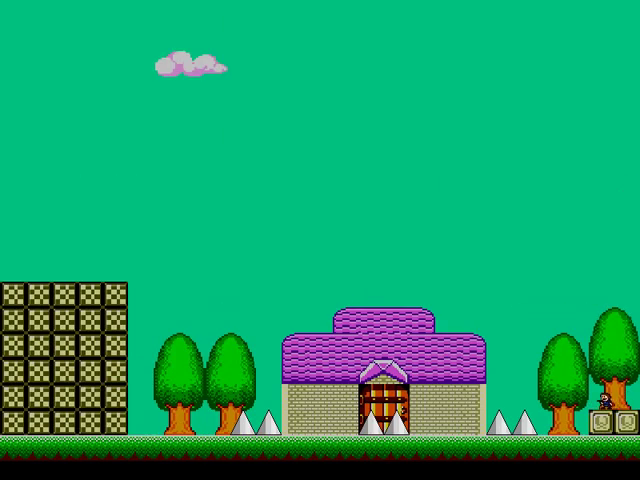
key(shift)
key(Left)
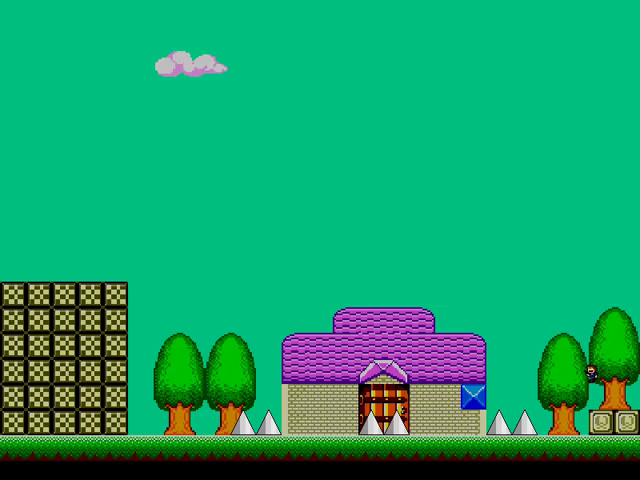
key(shift)
key(Left)
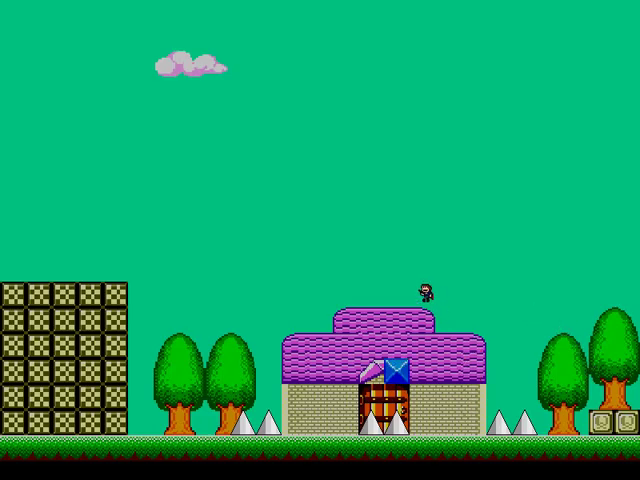
Follow the moving blue block between the roof and the side of the house
key(shift)
key(Left)
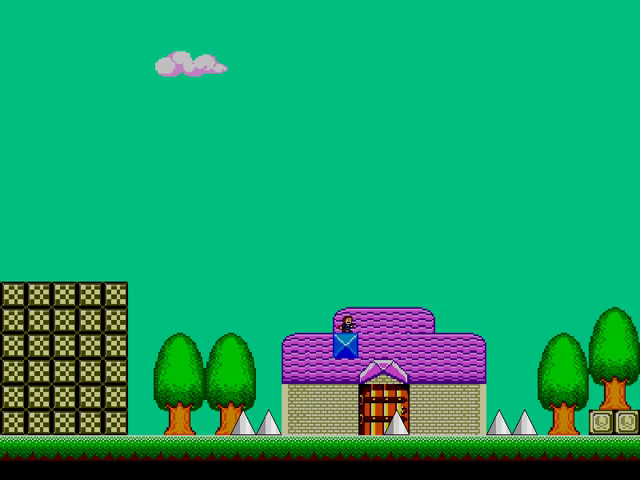
key(shift)
key(Right)
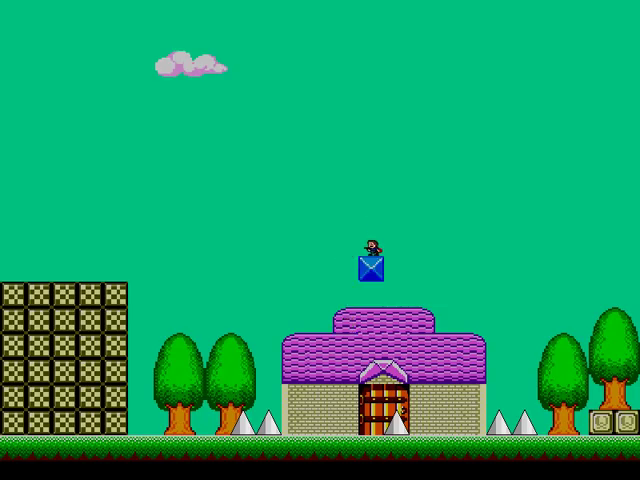
key(shift)
key(Right)
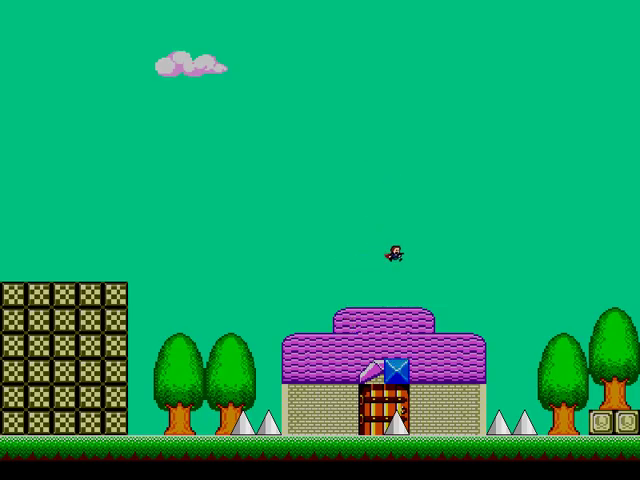
key(shift)
key(Right)
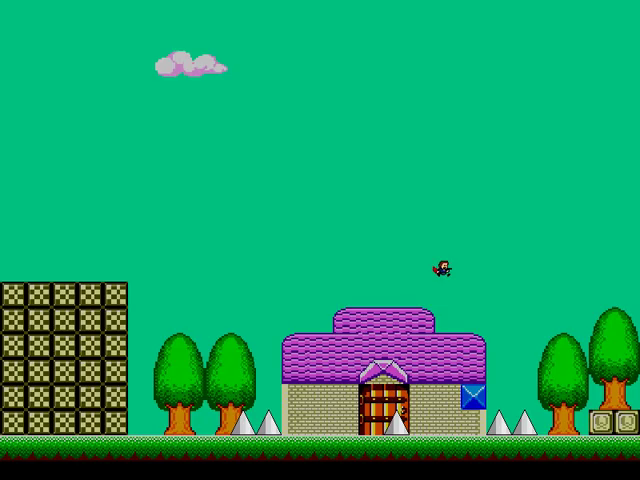
key(shift)
key(Left)
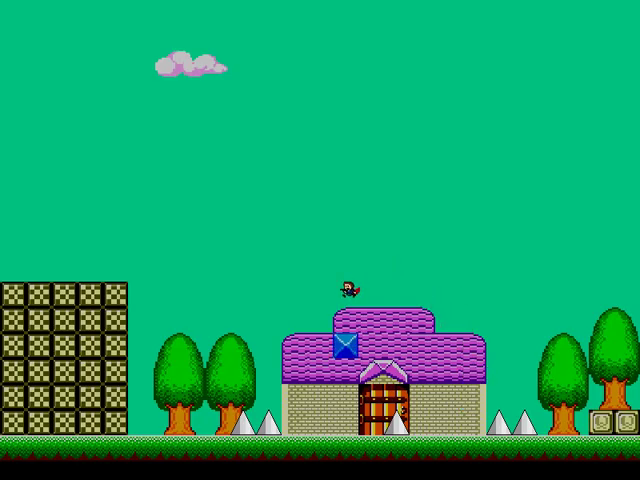
Leap off the roof onto the checkered wall and walk left into the next room
key(shift)
key(Left)
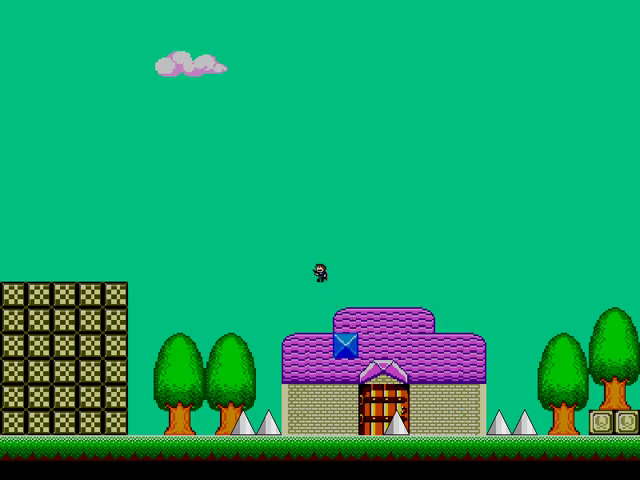
key(shift)
key(Left)
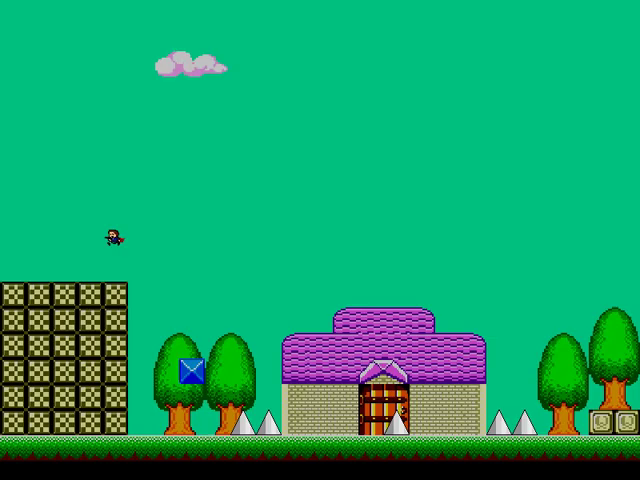
key(Left)
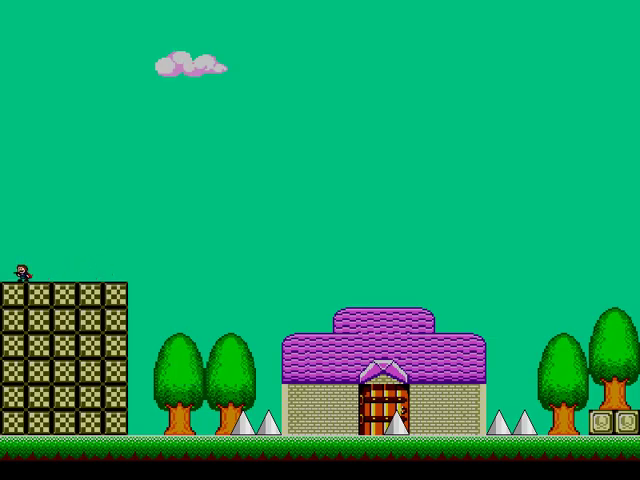
key(Left)
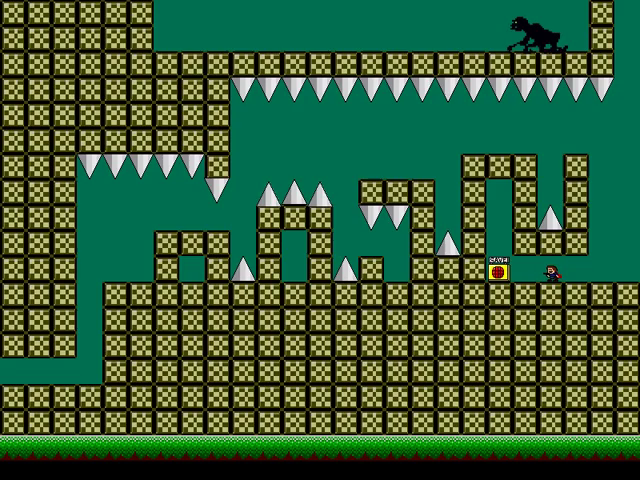
Walk right past the save point, jump beside the right pillar top, then drop back down
key(Right)
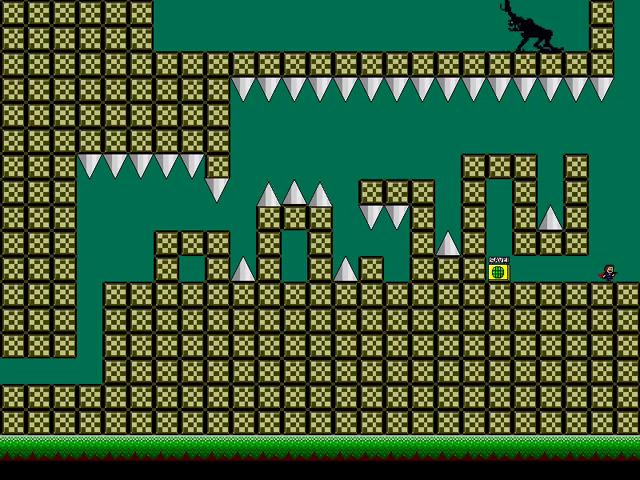
key(shift)
key(Left)
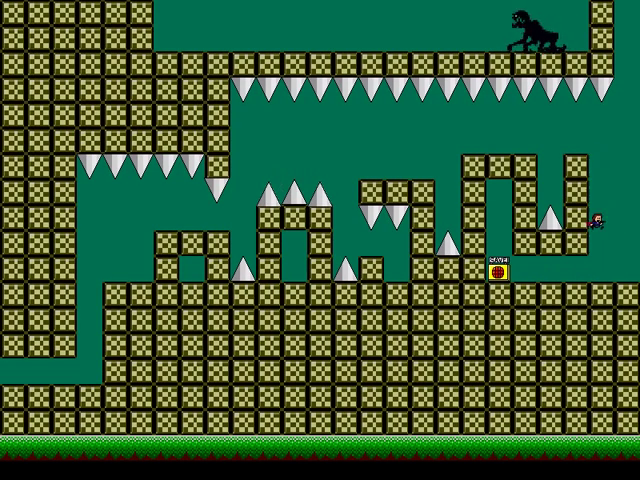
key(Right)
key(shift)
key(Left)
key(Right)
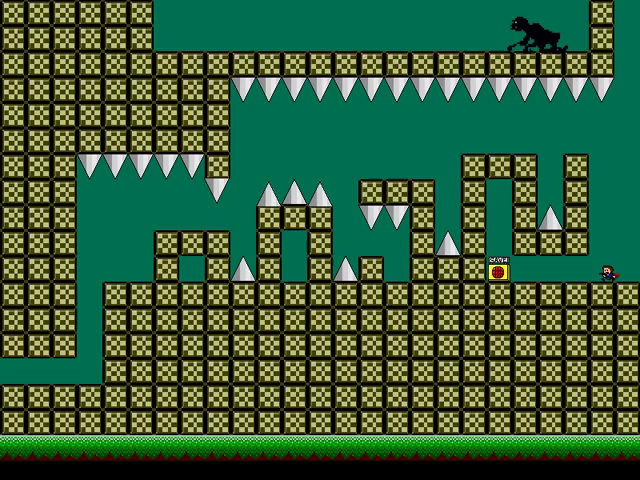
key(shift)
key(Left)
key(Right)
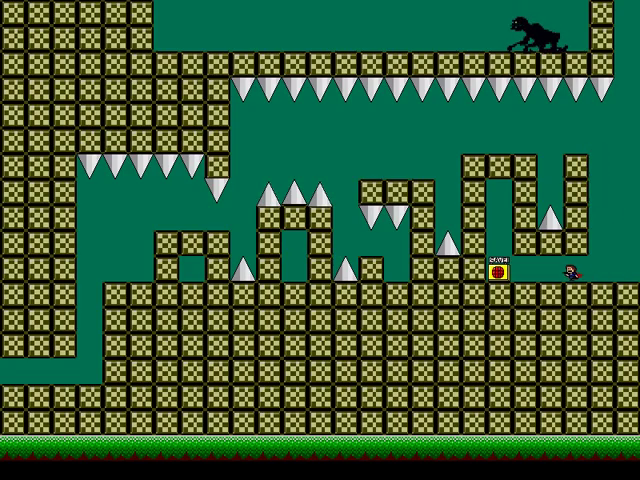
Practise increasingly high jumps beside the right wall toward the pillar top
key(Left)
key(shift)
key(Right)
key(Left)
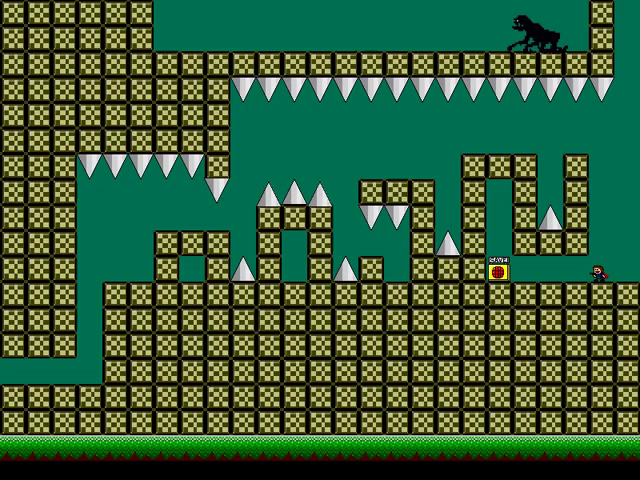
key(shift)
key(shift)
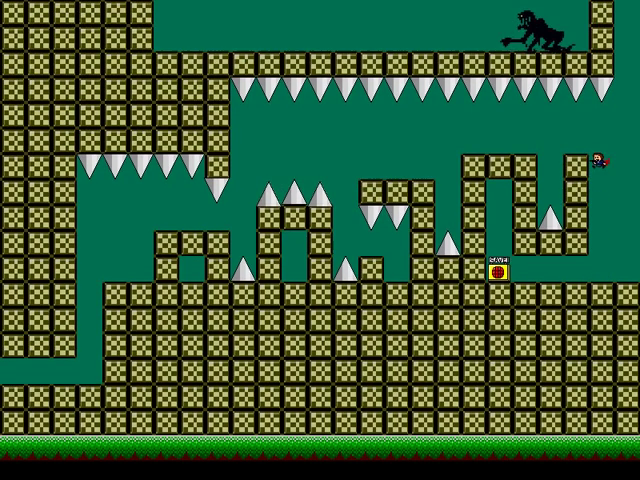
key(Left)
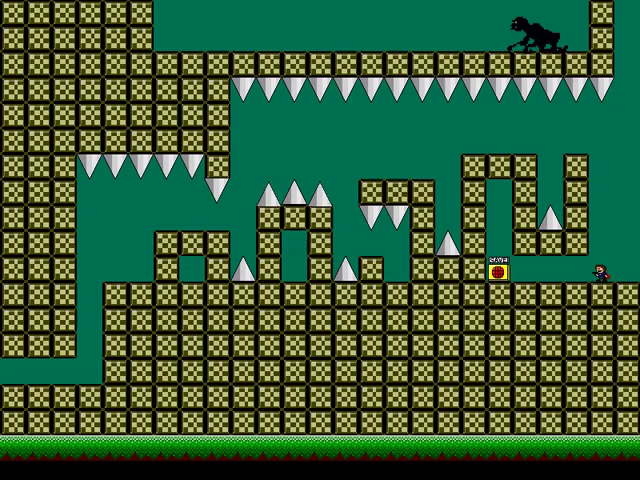
key(shift)
key(shift)
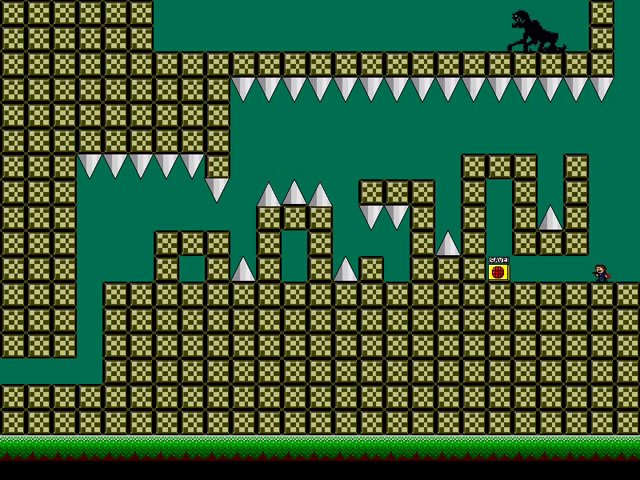
key(shift)
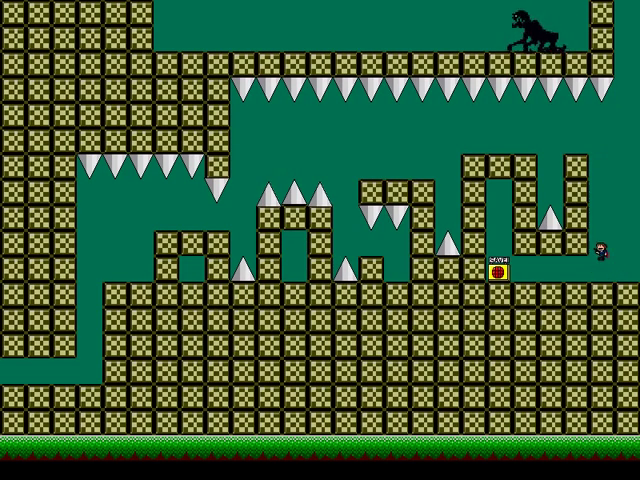
key(shift)
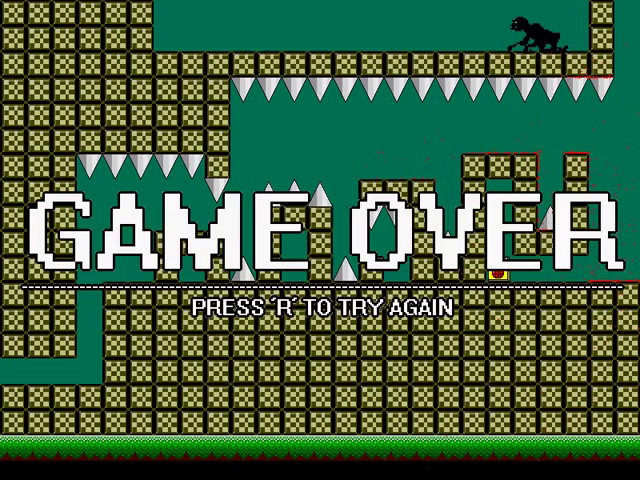
Respawn at the save point and jump toward the right wall and pillar top
key(r)
key(shift)
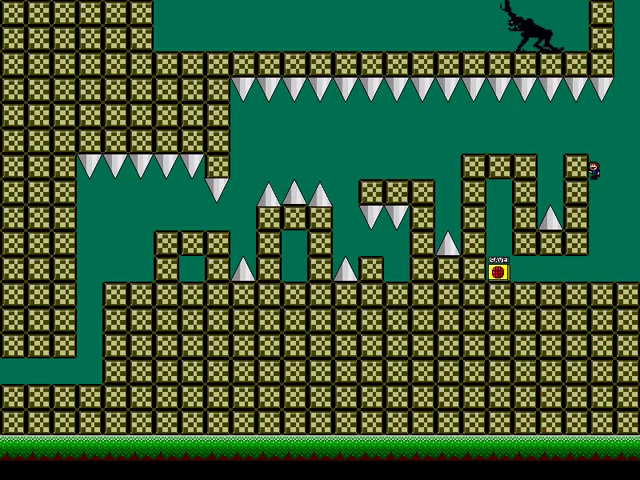
key(r)
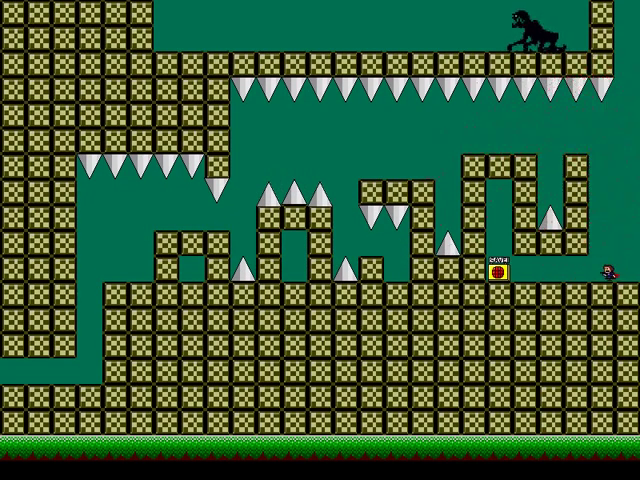
key(shift)
key(Right)
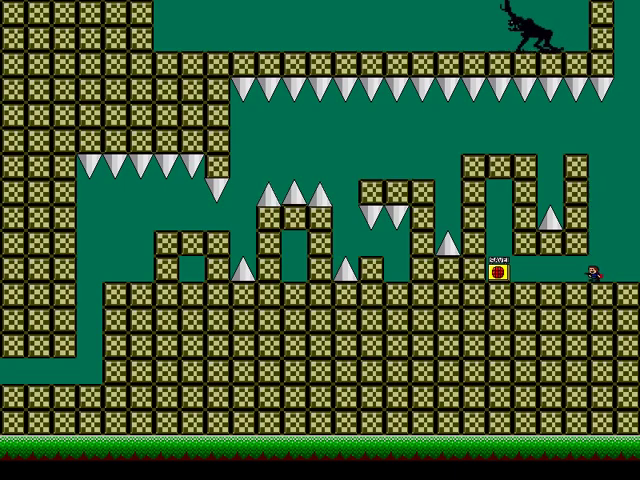
key(shift)
key(Right)
key(shift)
key(Left)
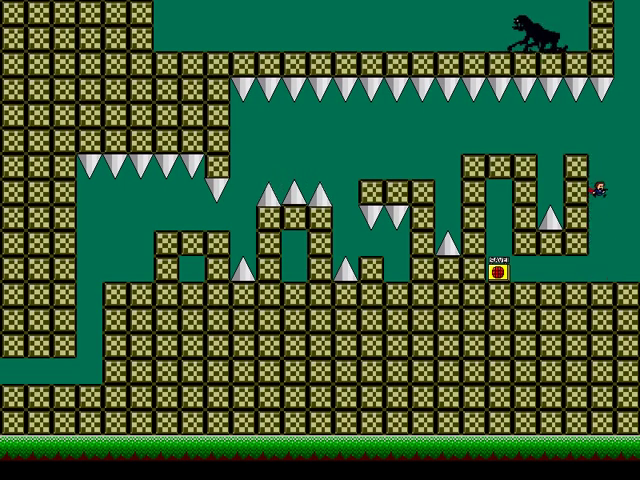
key(Right)
Climb the right wall and cross left onto the middle block platform
key(shift)
key(shift)
key(Left)
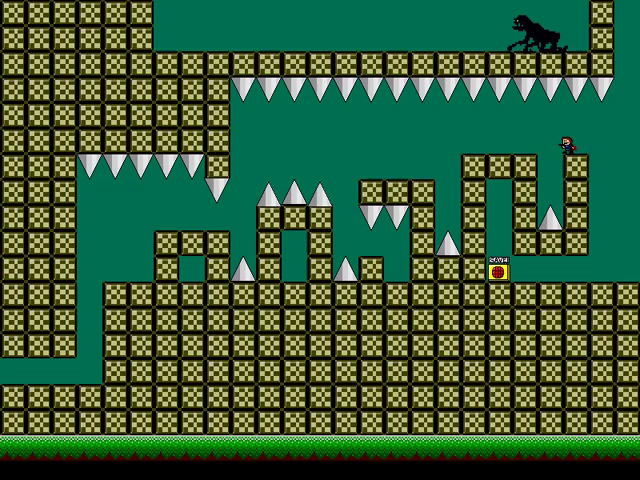
key(Right)
key(shift)
key(Left)
key(Left)
key(shift)
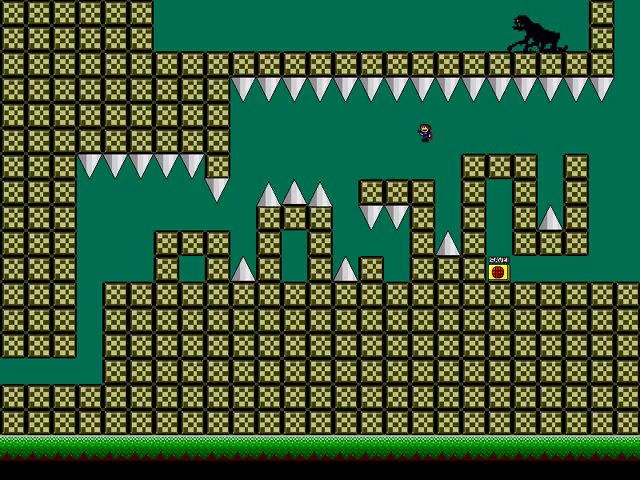
key(shift)
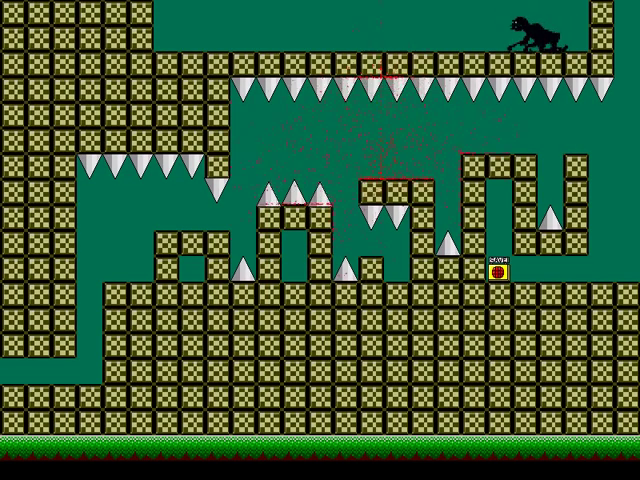
Respawn after dying and jump near the save point and up the right wall
key(r)
key(Left)
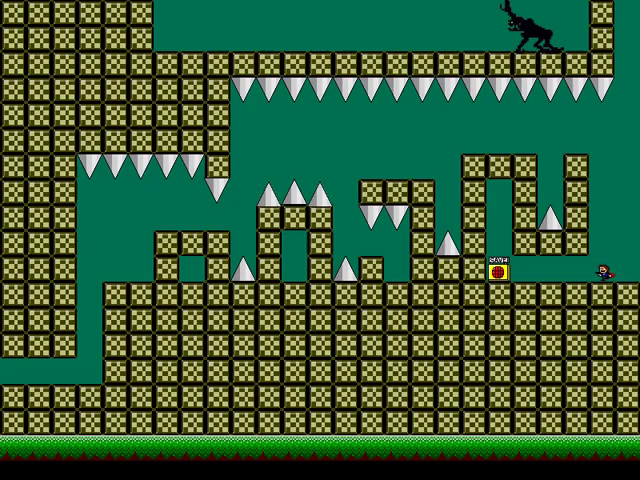
key(shift)
key(Right)
key(shift)
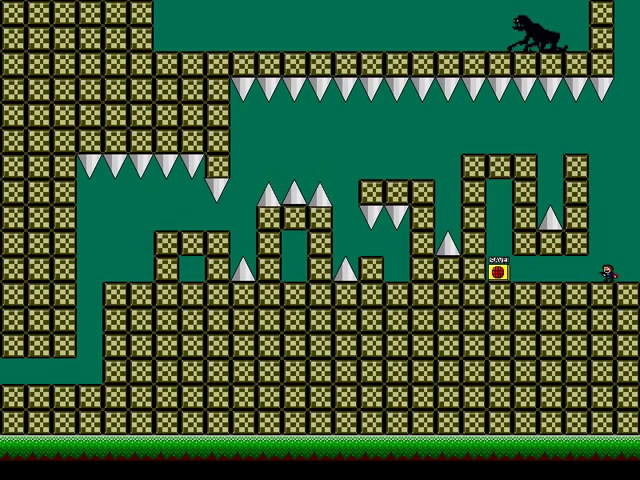
key(shift)
key(Left)
key(shift)
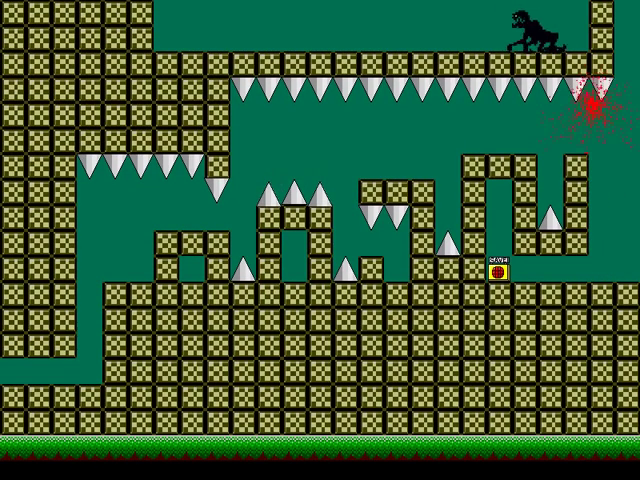
Respawn, walk to the right wall and double jump beside it, ending facing left
key(r)
key(Right)
key(Left)
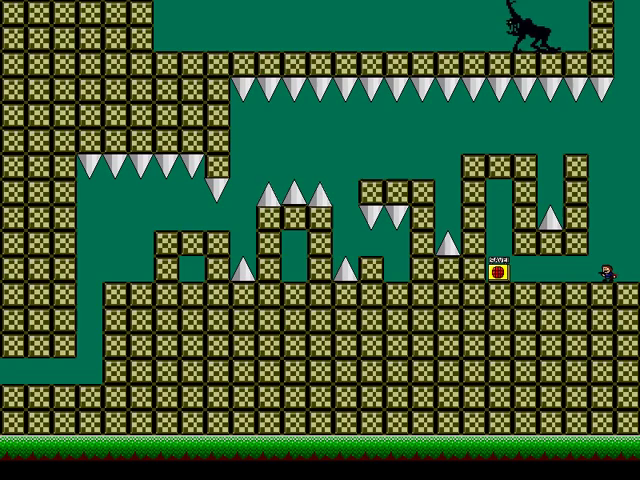
key(shift)
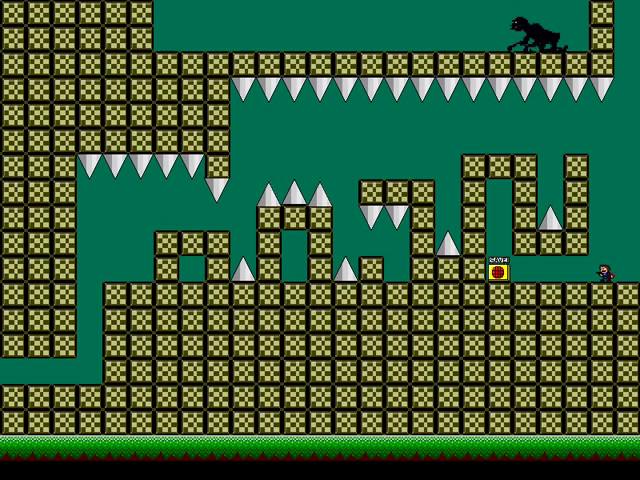
key(shift)
key(shift)
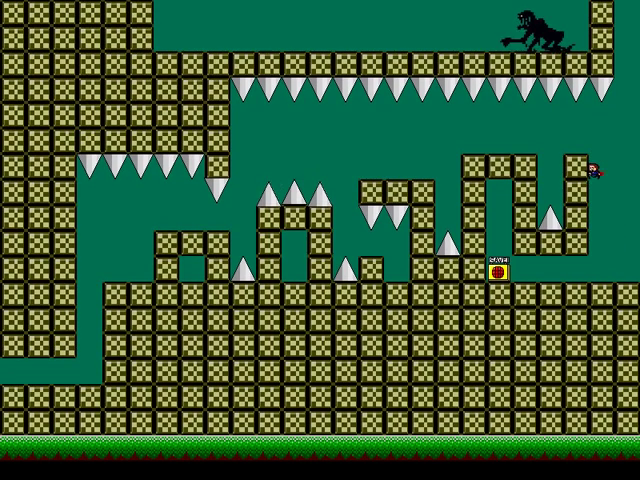
key(Right)
key(Left)
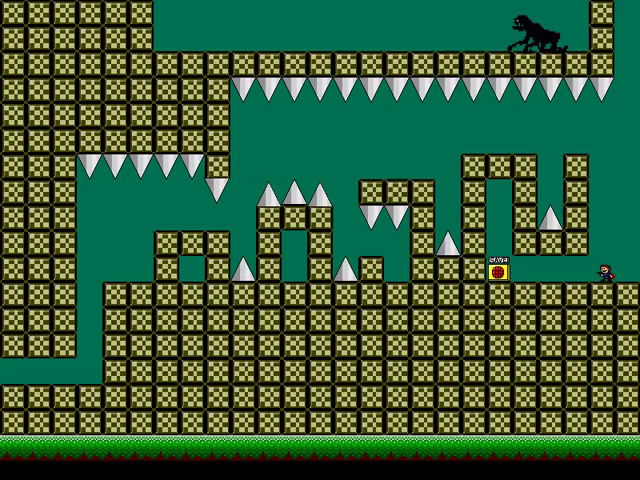
Climb onto the right pillar top, leap left toward the middle platform and walk under it
key(shift)
key(Right)
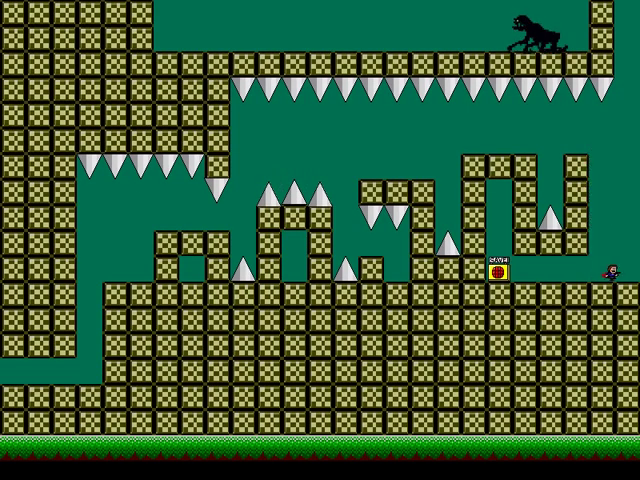
key(Left)
key(shift)
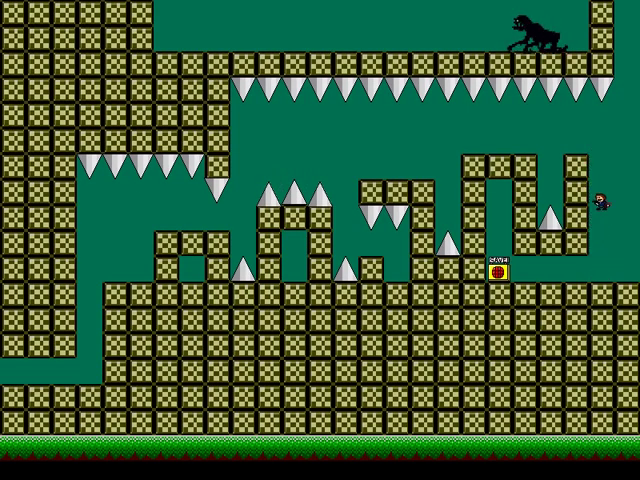
key(shift)
key(Left)
key(Right)
key(shift)
key(Left)
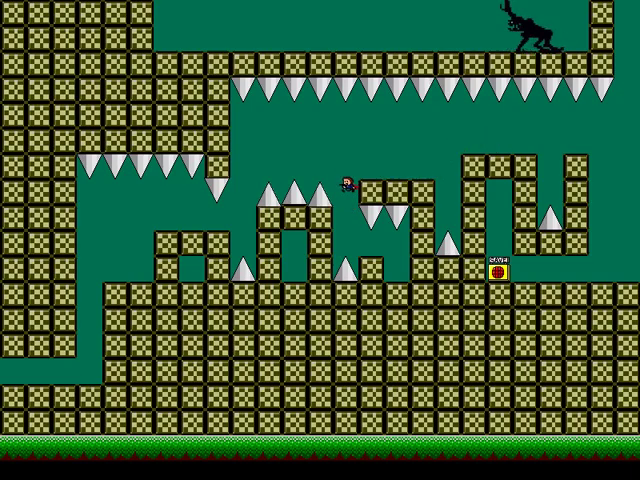
key(Right)
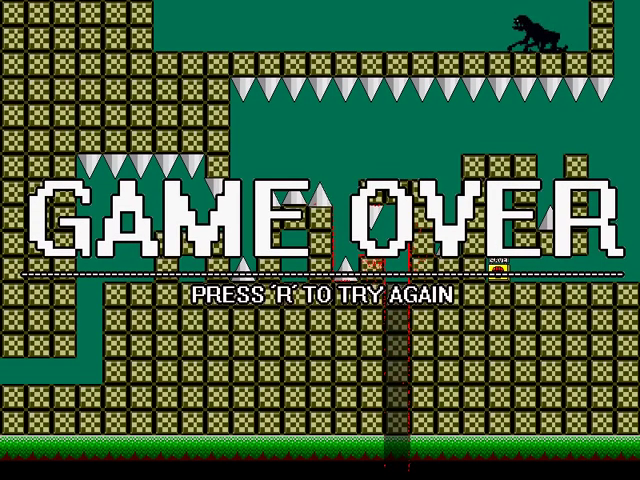
key(r)
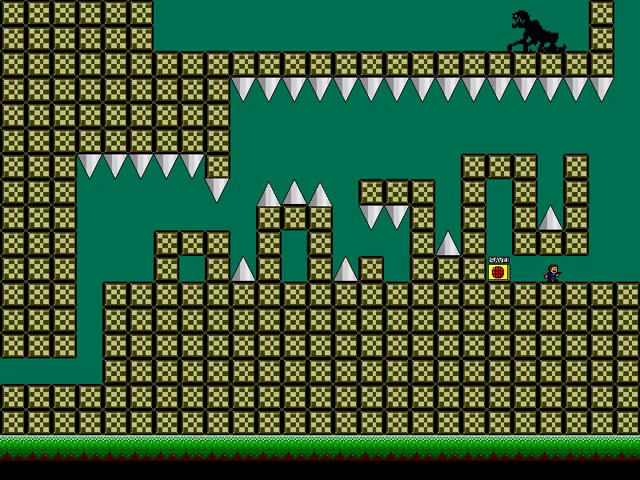
key(Right)
key(Left)
key(Right)
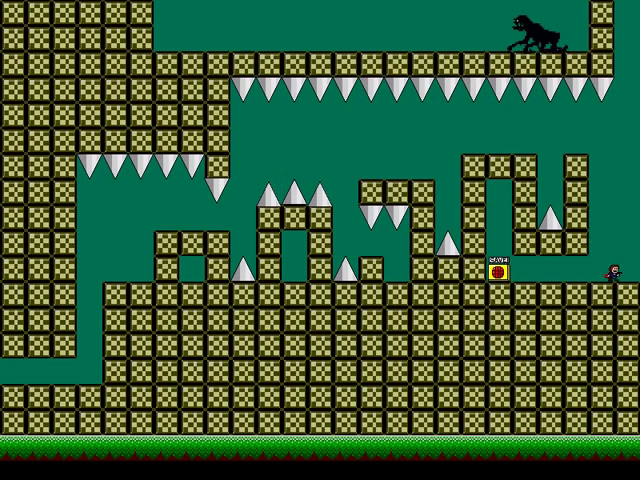
key(Left)
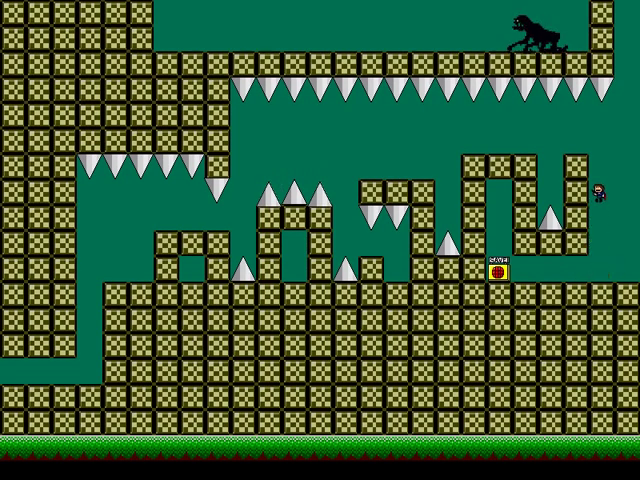
key(shift)
key(Left)
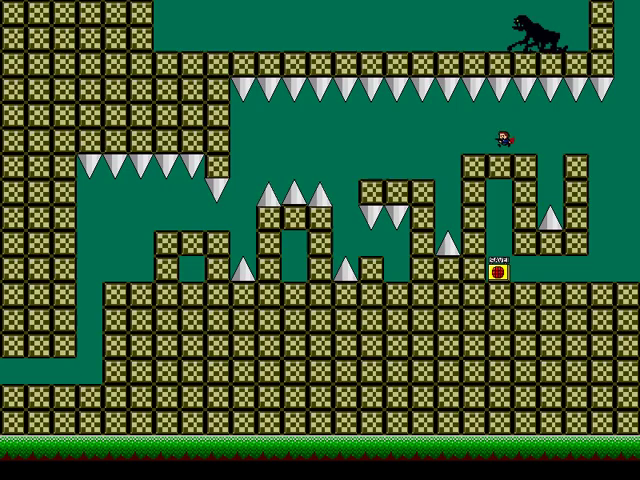
key(Left)
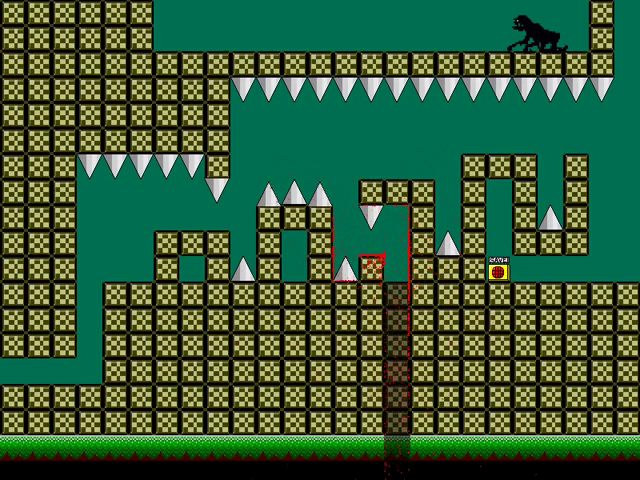
key(r)
key(Right)
key(shift)
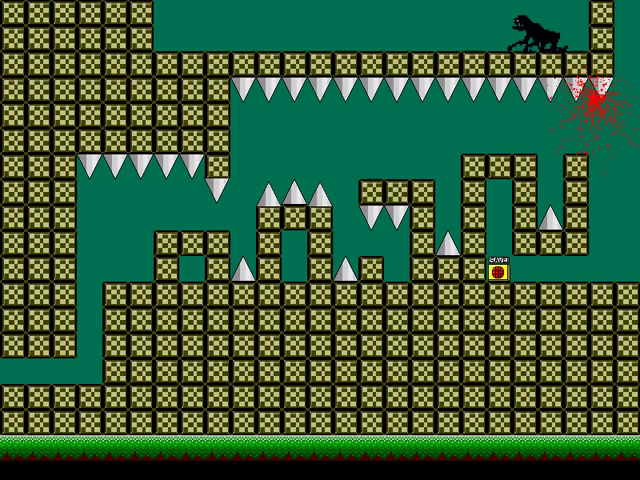
key(r)
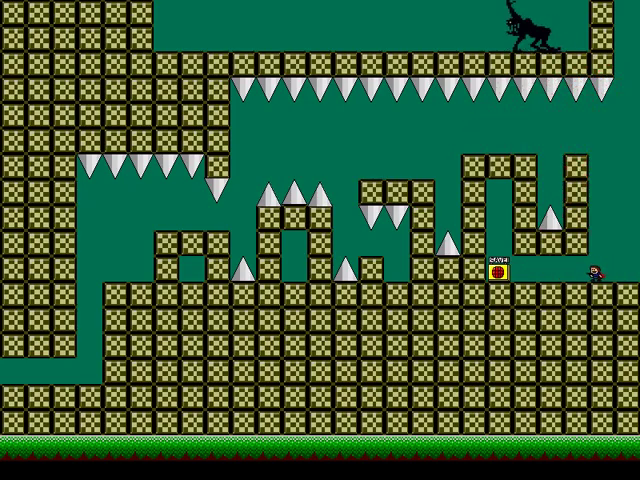
key(shift)
key(Right)
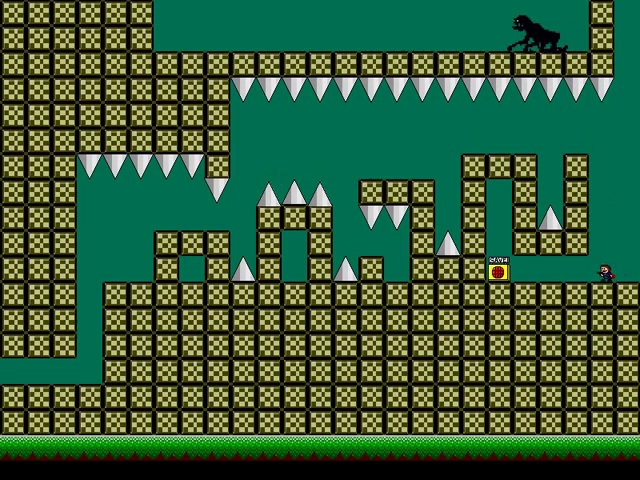
key(shift)
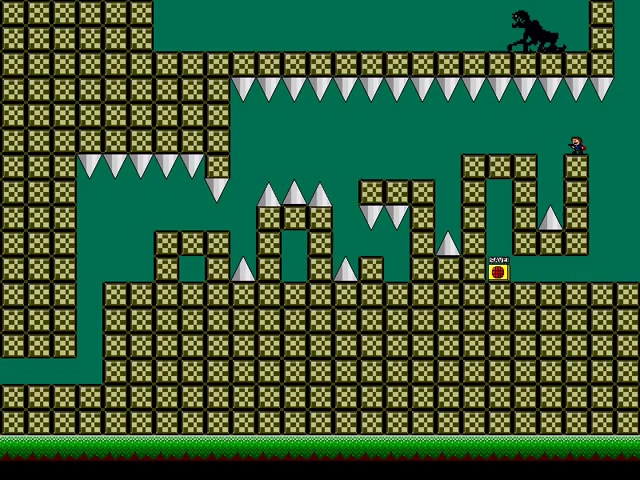
key(Left)
key(shift)
key(Left)
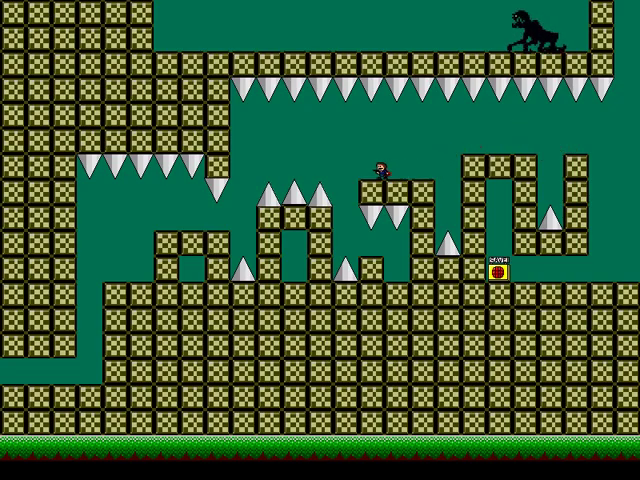
key(Left)
key(shift)
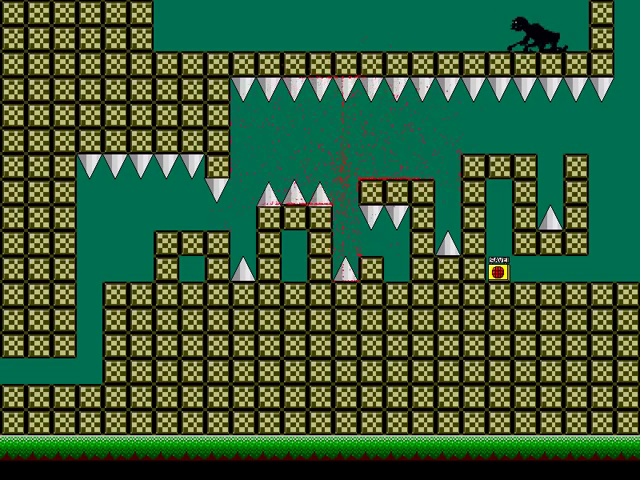
key(r)
key(Right)
key(shift)
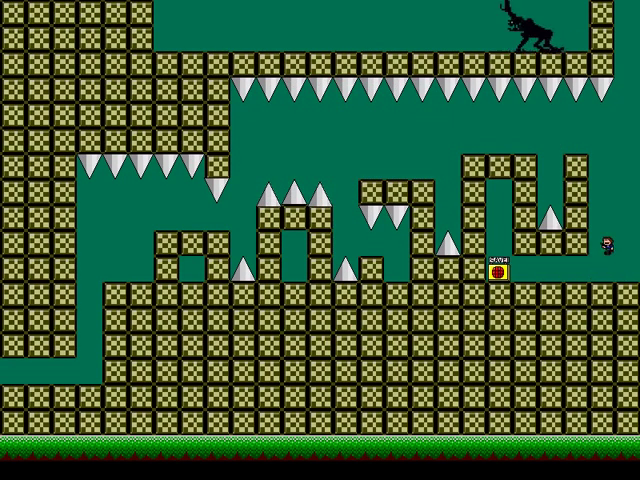
key(shift)
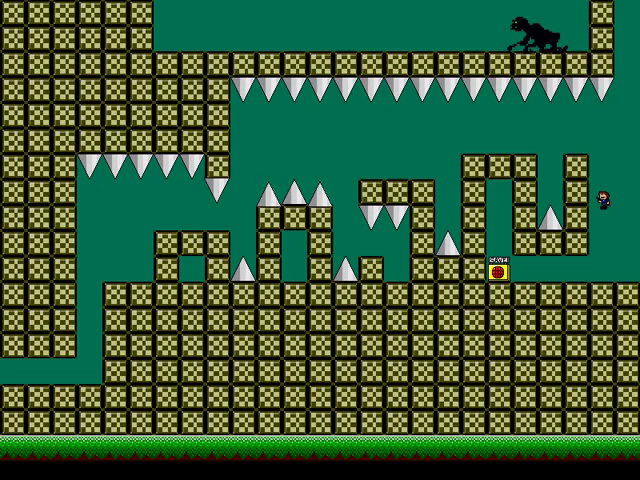
Drop to the floor, double-jump left onto the central block, and jump off it
key(Right)
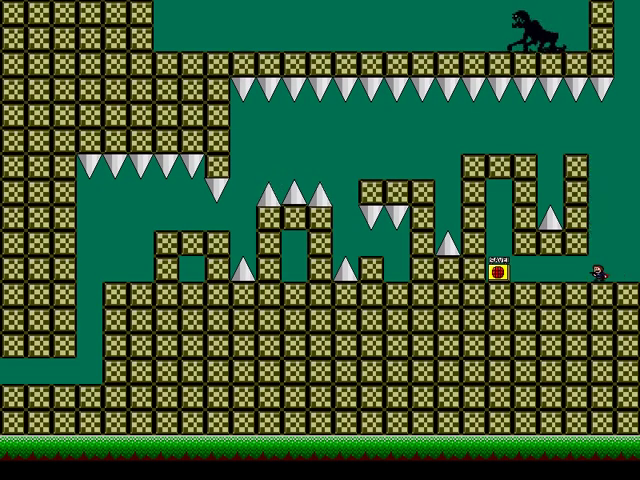
key(shift)
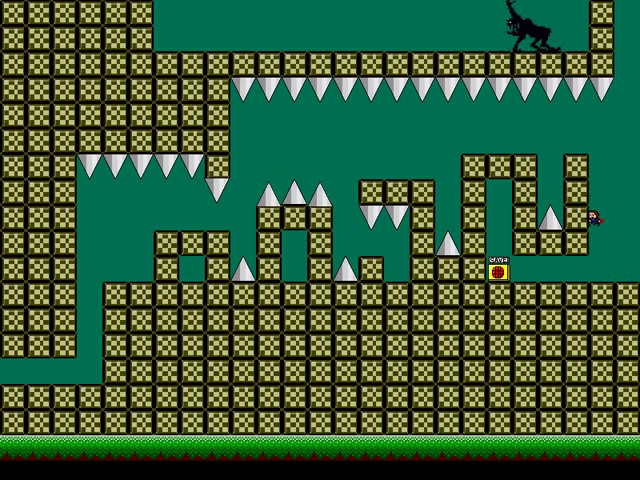
key(Left)
key(shift)
key(Left)
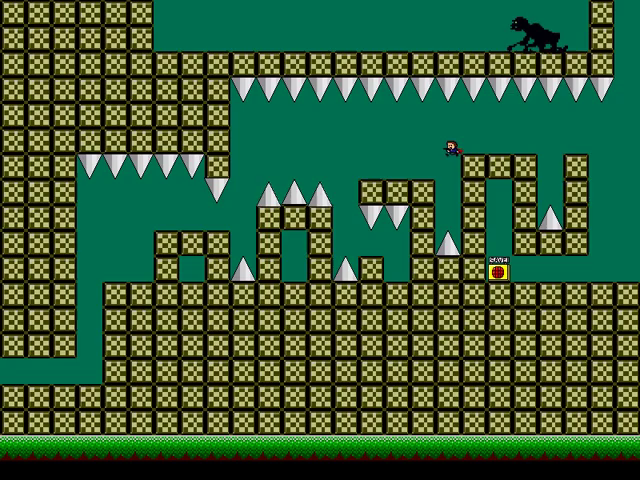
key(shift)
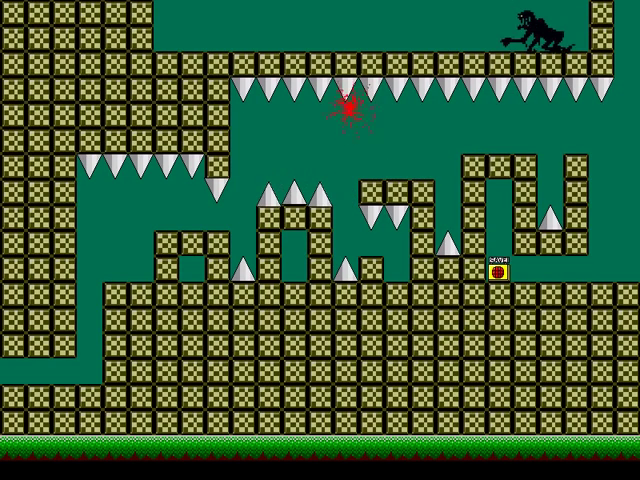
Respawn, reposition by the right wall, double-jump onto the central block and jump left
key(r)
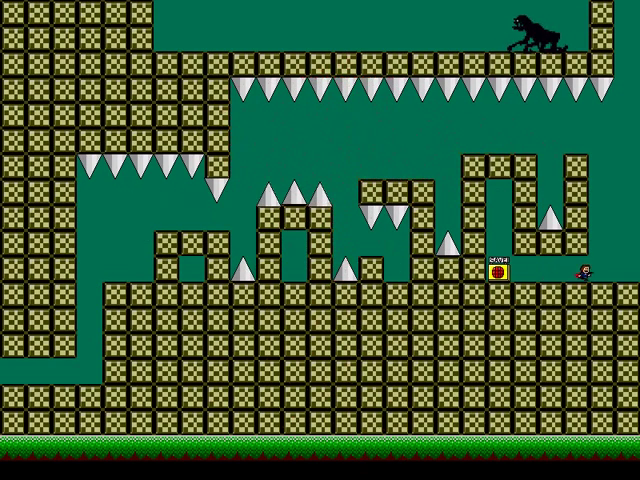
key(Right)
key(shift)
key(Left)
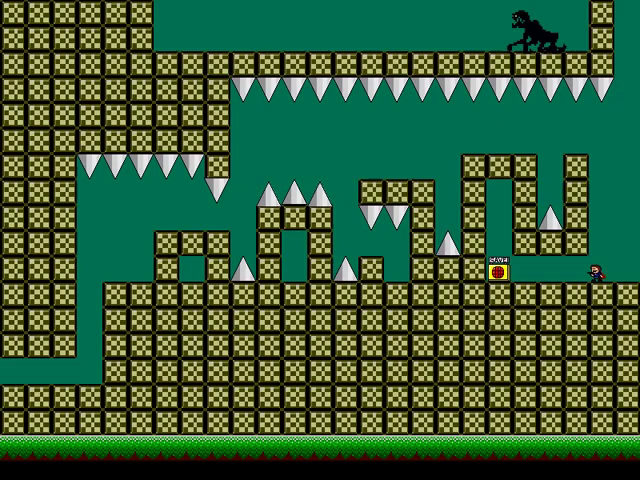
key(shift)
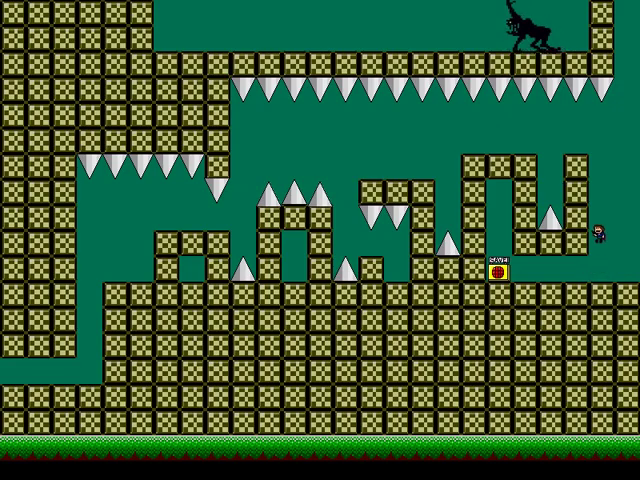
key(Left)
key(shift)
key(Left)
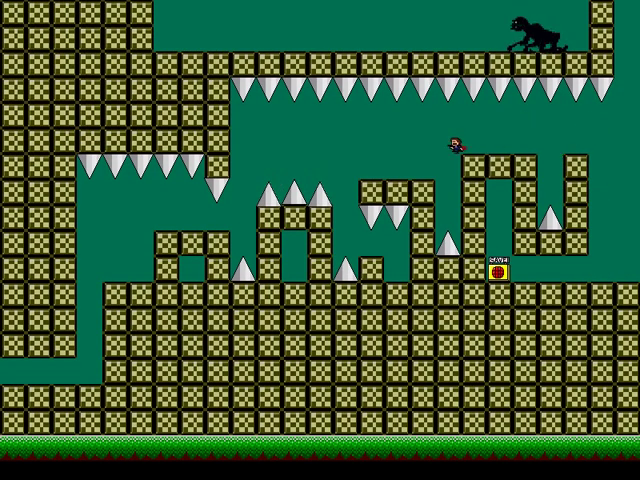
key(Left)
key(shift)
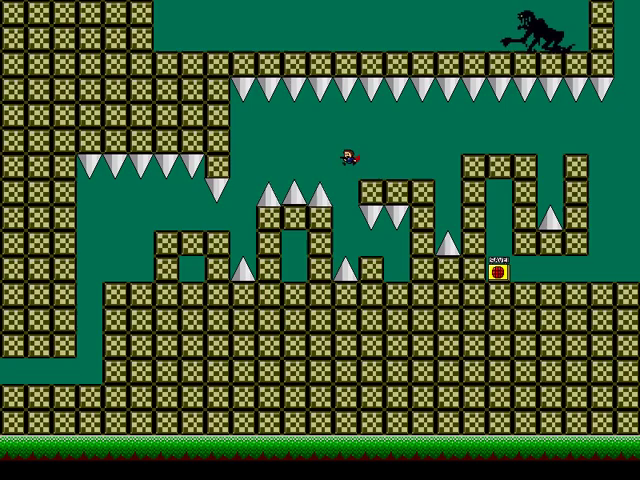
Respawn twice by the save point, then climb the upper blocks and drop left onto the lower block
key(r)
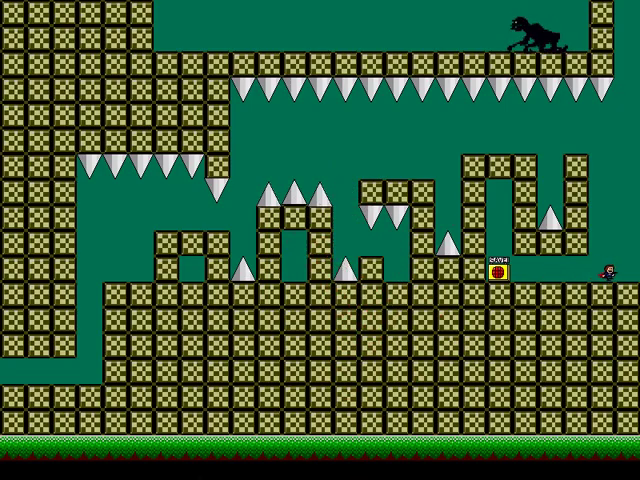
key(shift)
key(r)
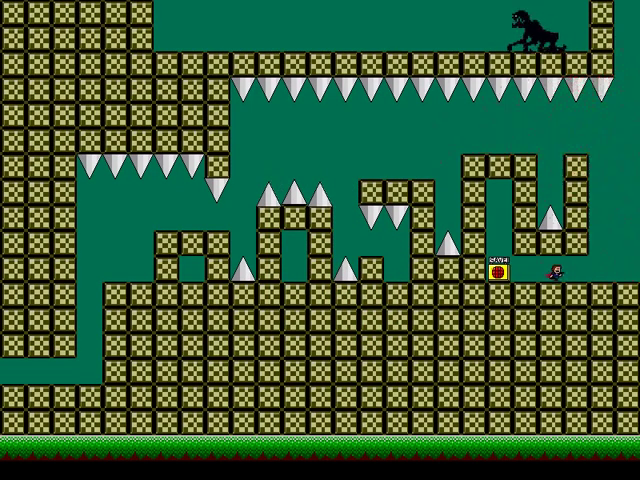
key(shift)
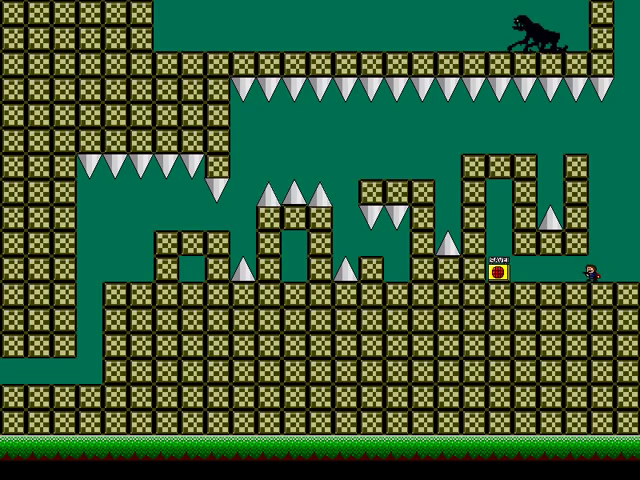
key(shift)
key(Left)
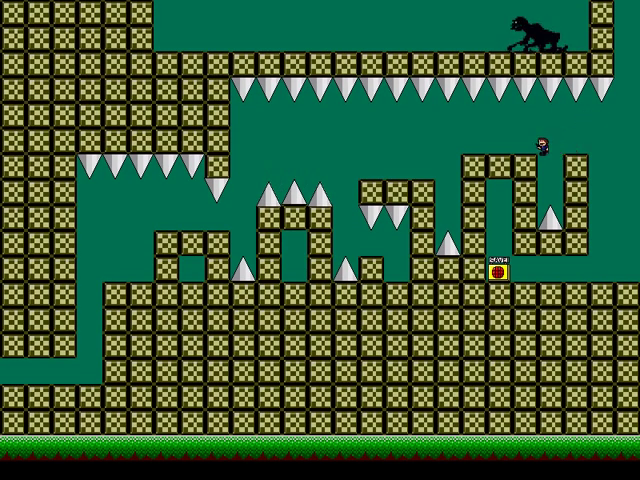
key(Left)
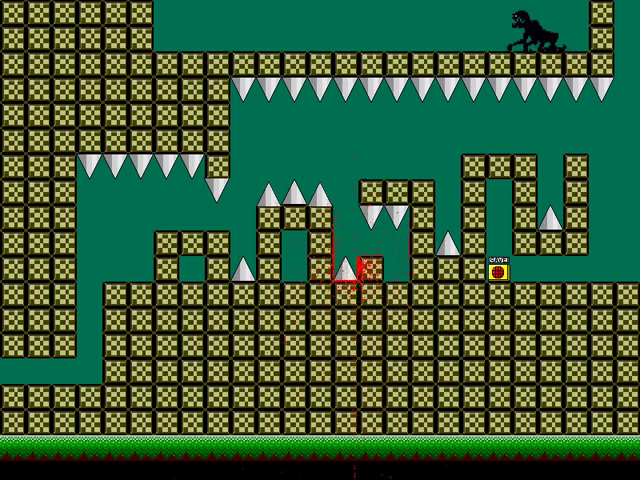
Respawn, climb onto the upper block, drop to the central block, and jump right over the collapsing spiked block
key(r)
key(shift)
key(Right)
key(Left)
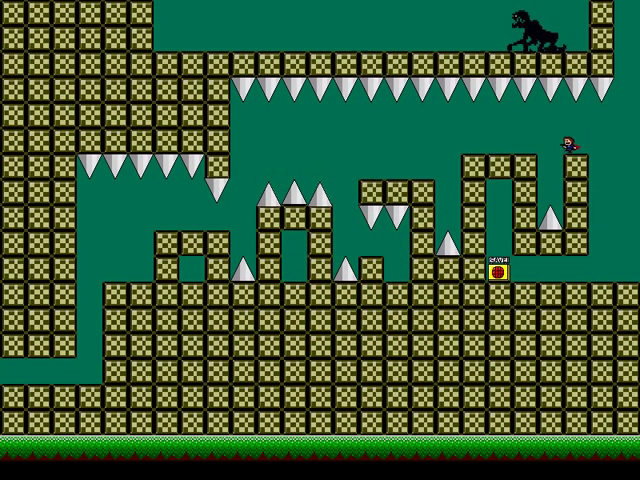
key(Left)
key(Left)
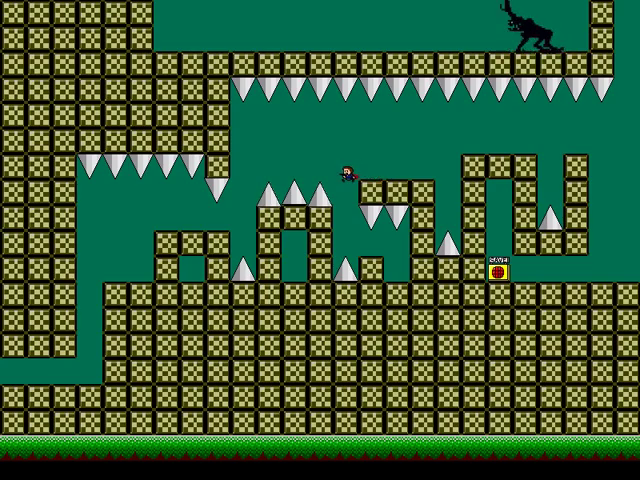
key(shift)
key(Right)
Retry twice from the save point, jumping up the right wall toward the pillar top
key(r)
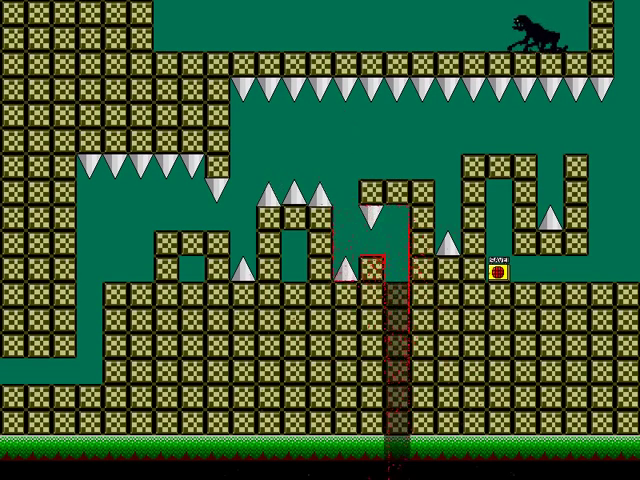
key(shift)
key(shift)
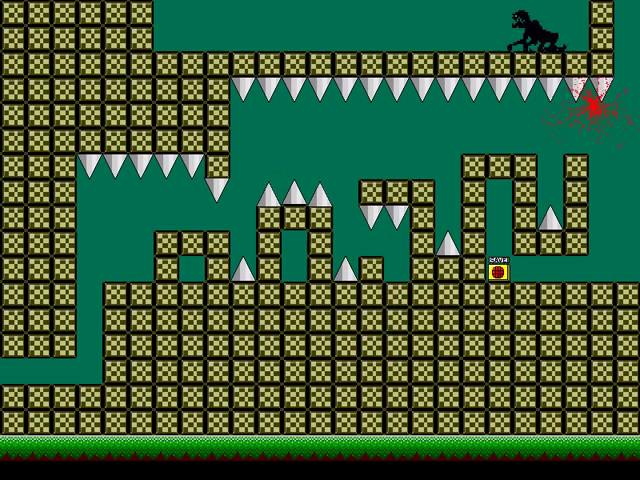
key(r)
key(shift)
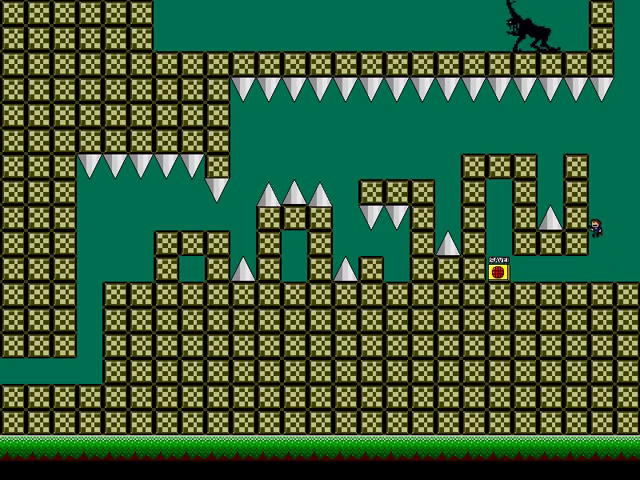
key(Left)
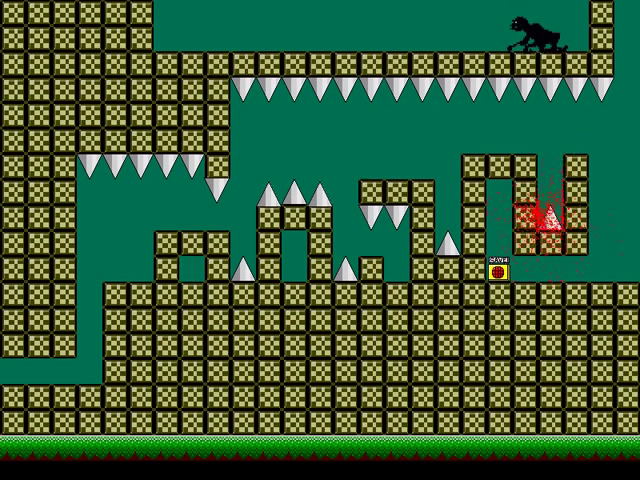
Respawn, wall-jump onto the pillar top, and leap off it to the right
key(r)
key(shift)
key(shift)
key(shift)
key(Left)
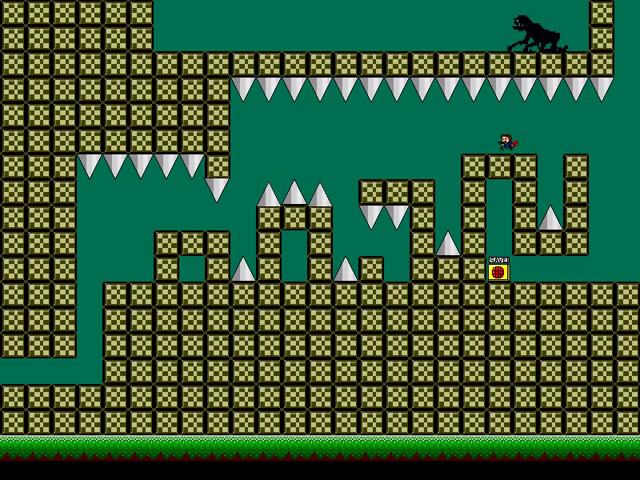
key(shift)
key(Right)
Respawn, jump left onto the block top, drop to the small block, and walk right along it
key(r)
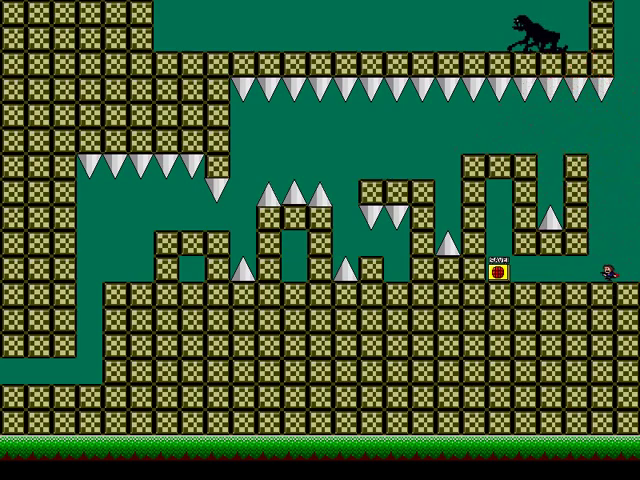
key(shift)
key(shift)
key(Left)
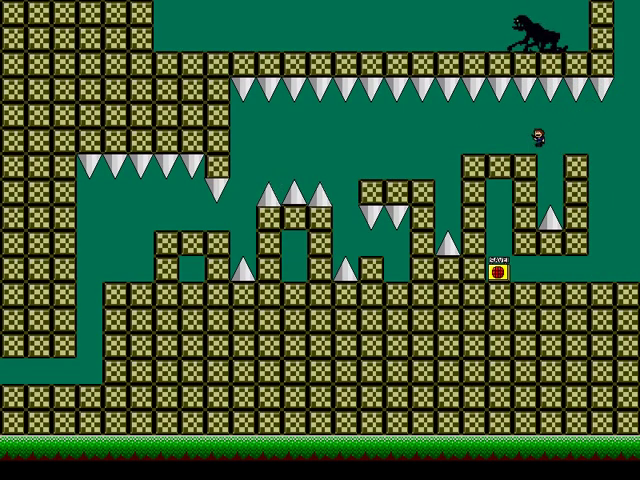
key(Left)
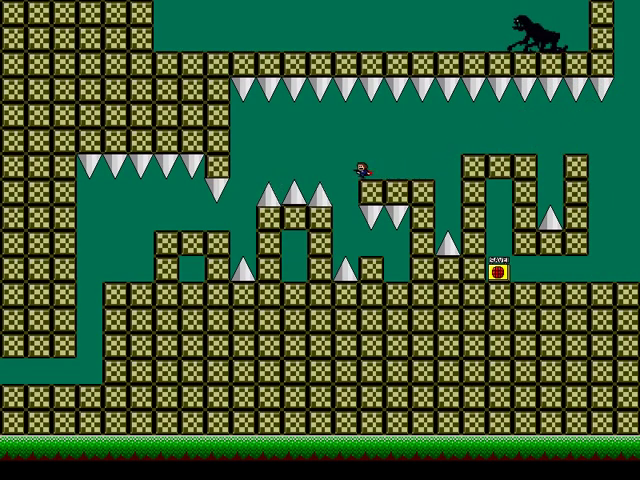
key(shift)
key(Right)
key(Left)
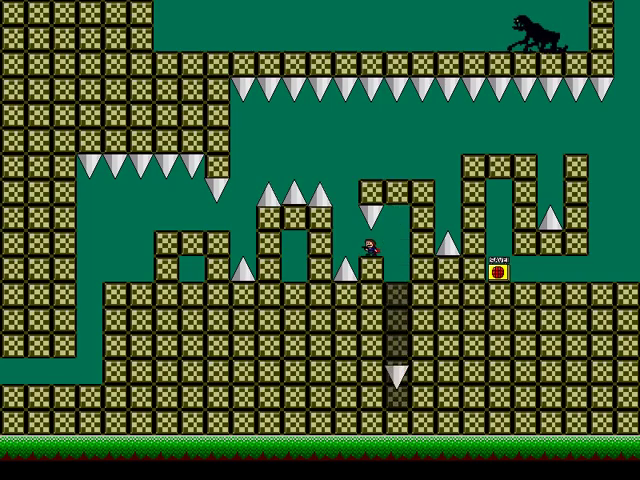
key(Right)
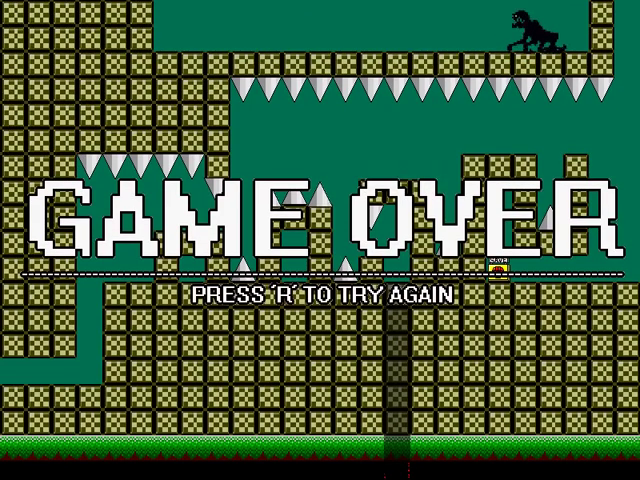
Restart, land on the block column, leap left to the middle platform, and jump upward
key(r)
key(shift)
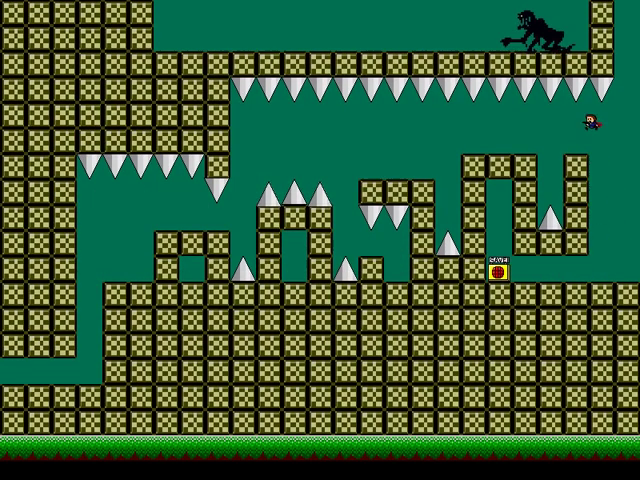
key(Left)
key(shift)
key(shift)
key(Left)
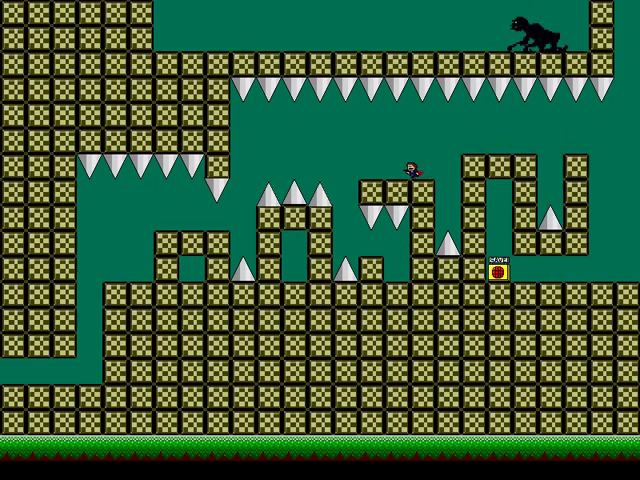
key(shift)
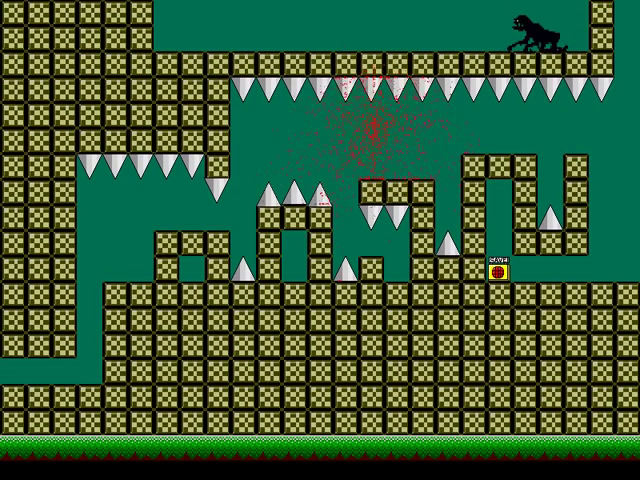
Respawn, drift left onto the middle platform, jump up-left, and walk right along the lower block
key(r)
key(shift)
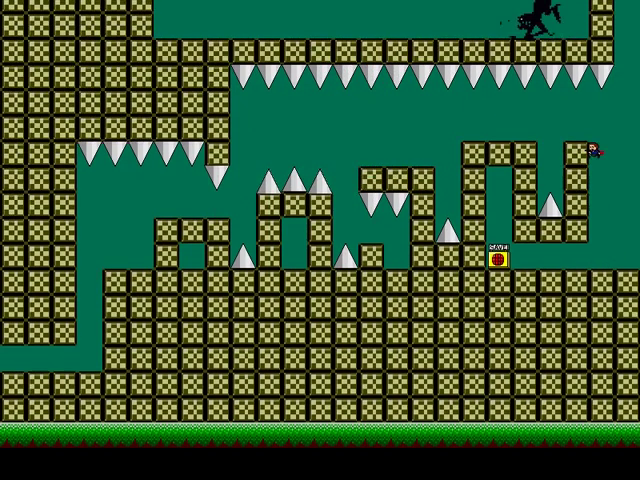
key(Left)
key(shift)
key(Left)
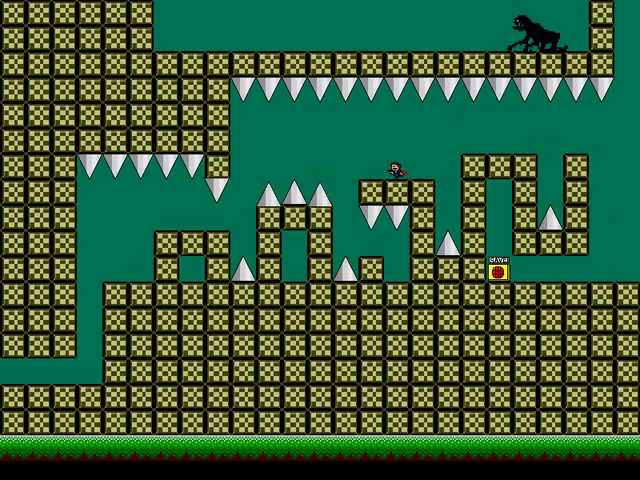
key(shift)
key(Left)
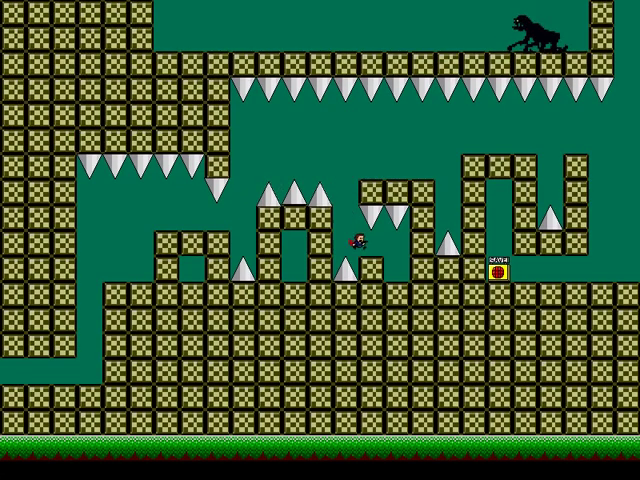
key(Right)
Restart, land on the right column, jump left to the middle platform, and hop off its edge
key(r)
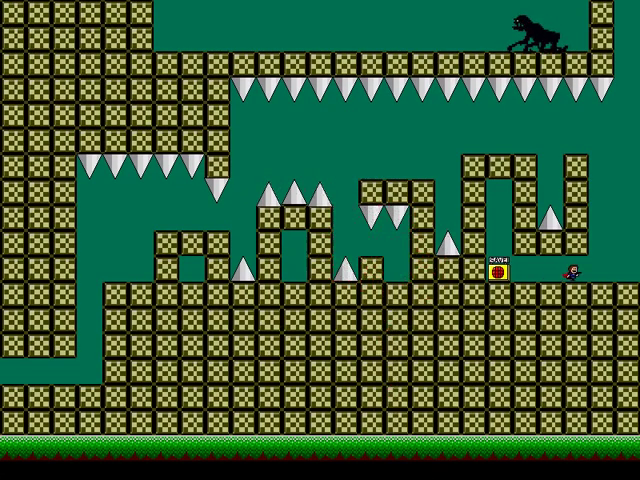
key(shift)
key(shift)
key(Left)
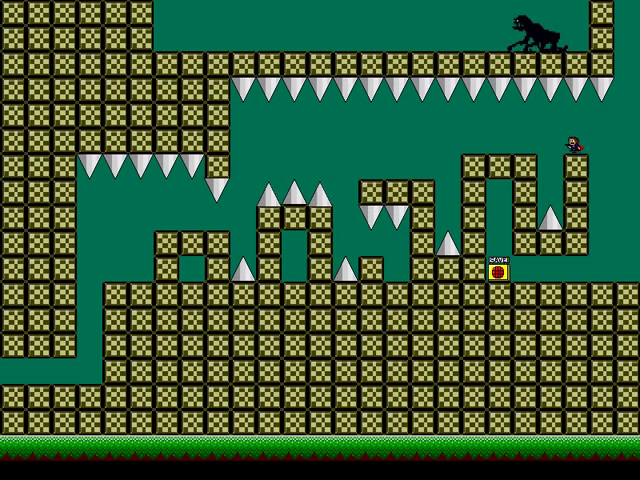
key(shift)
key(Left)
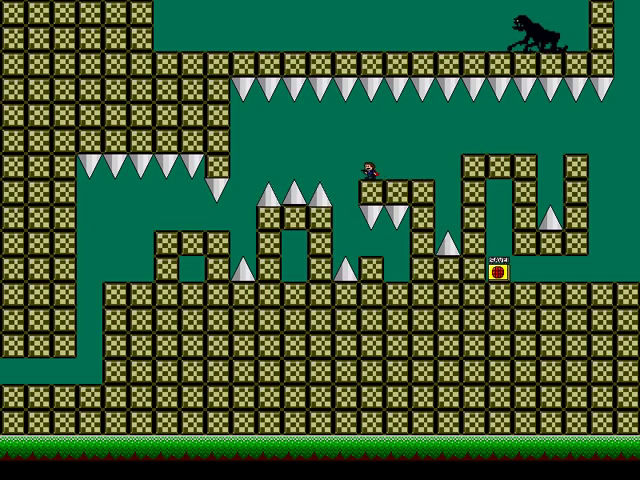
key(shift)
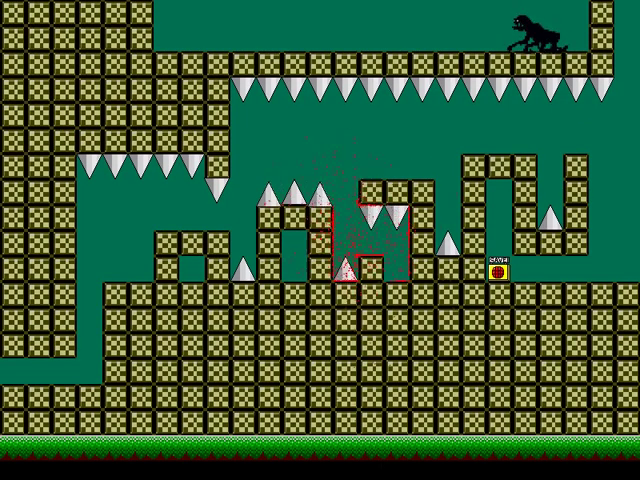
Respawn, reach the middle platform, drop to the small block below, and walk right along it
key(r)
key(shift)
key(shift)
key(Left)
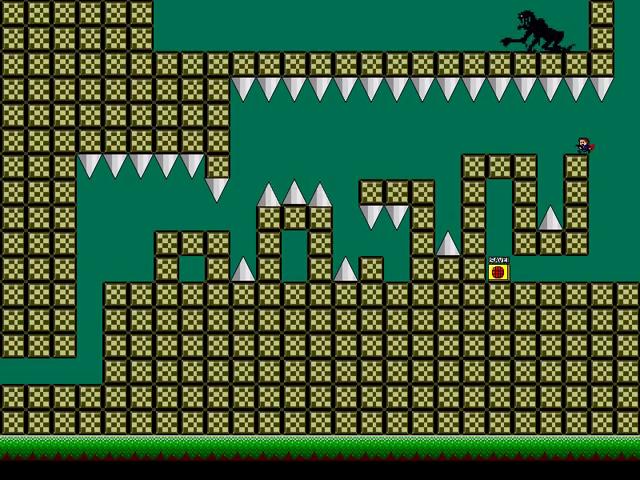
key(Left)
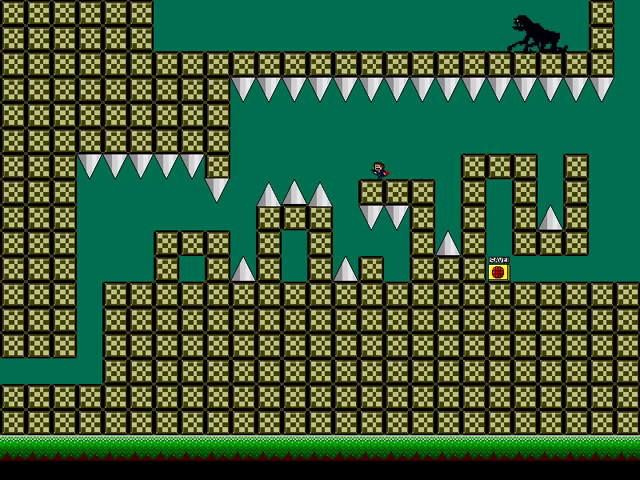
key(Left)
key(shift)
key(Right)
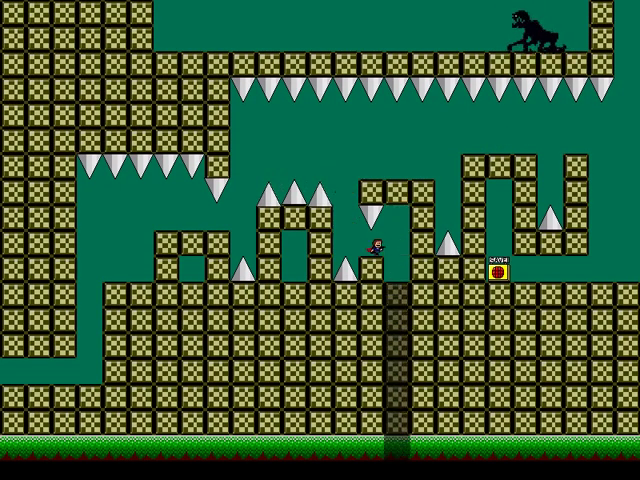
key(Right)
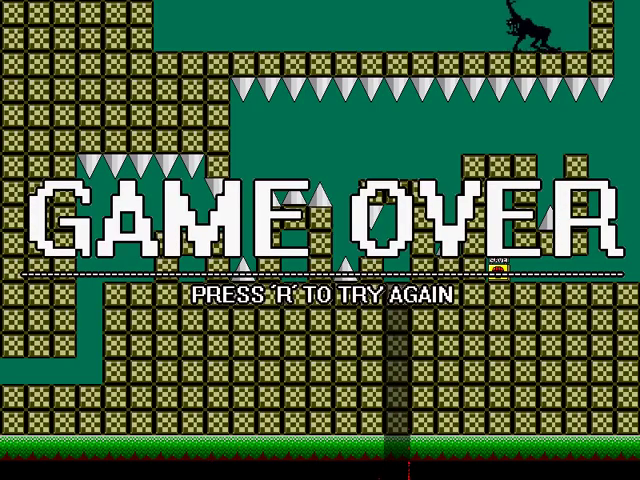
Restart, land on the right-hand block top, and jump left across the gap
key(r)
key(shift)
key(Left)
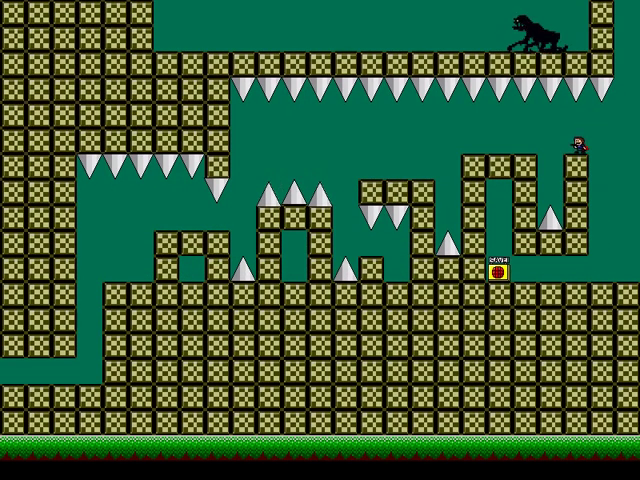
key(Left)
key(shift)
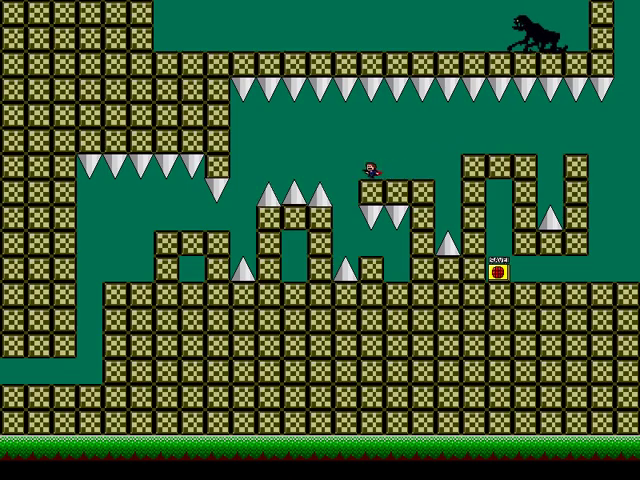
key(shift)
Respawn, reach the middle platform, and attempt an up-left jump over the spikes
key(r)
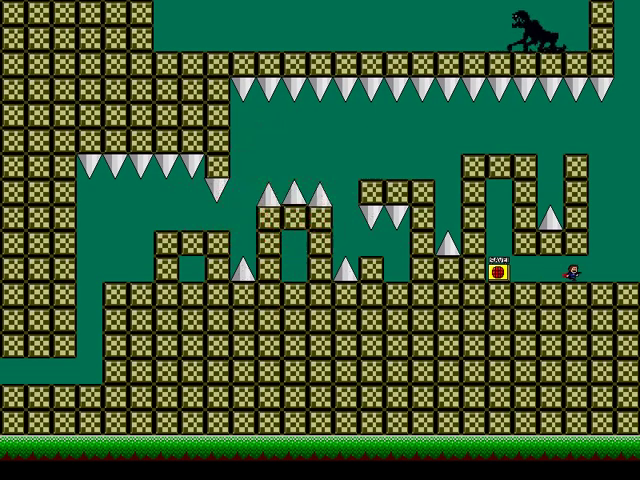
key(shift)
key(Left)
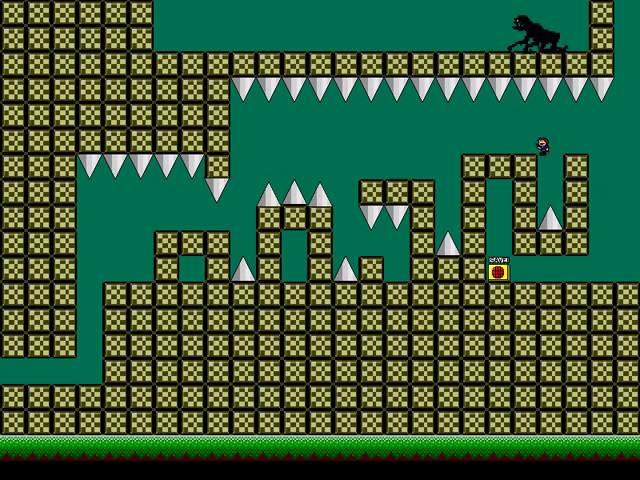
key(Left)
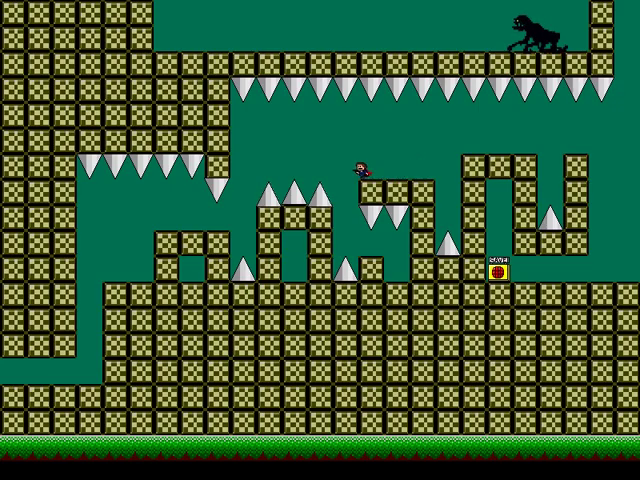
key(Left)
key(shift)
key(Right)
key(shift)
key(Left)
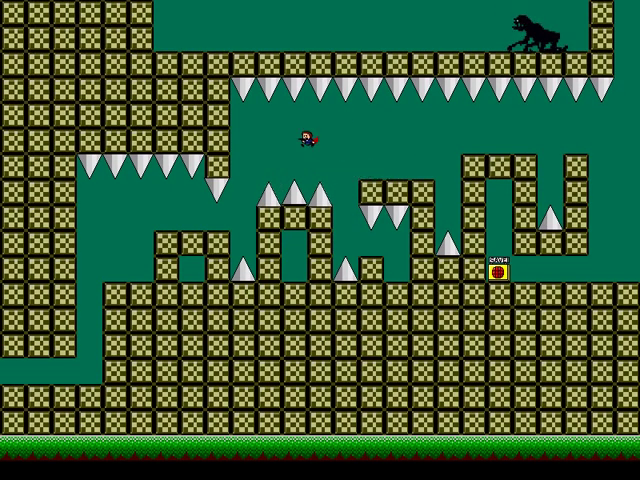
Respawn, climb the right wall, drop to the middle platform, and leap left over the spiked blocks
key(r)
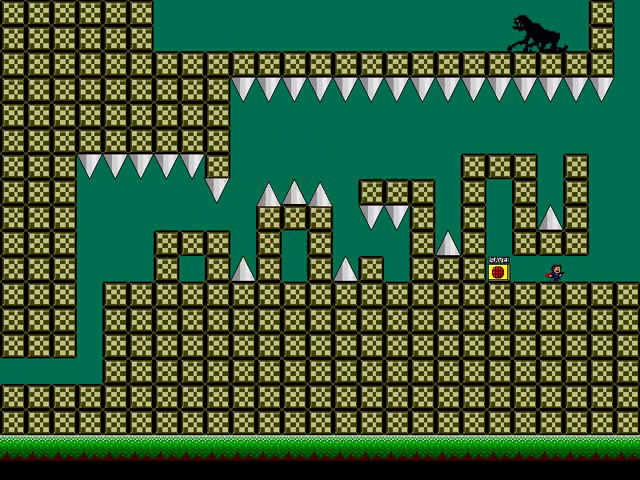
key(Right)
key(shift)
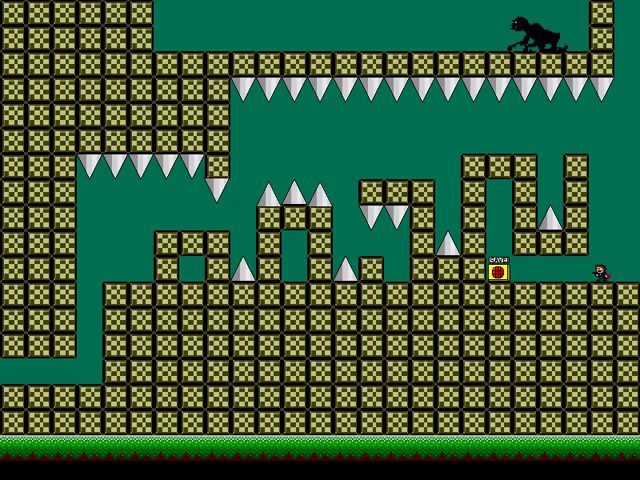
key(shift)
key(shift)
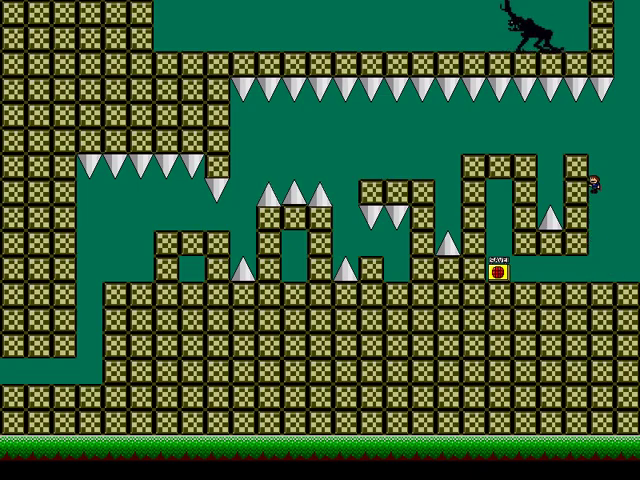
key(Left)
key(Left)
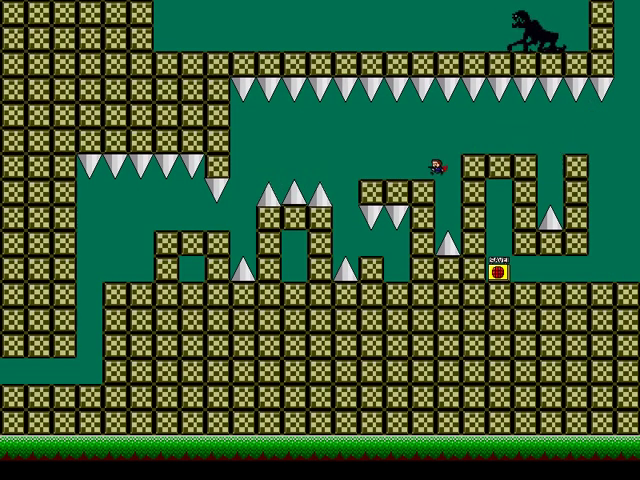
key(shift)
key(Left)
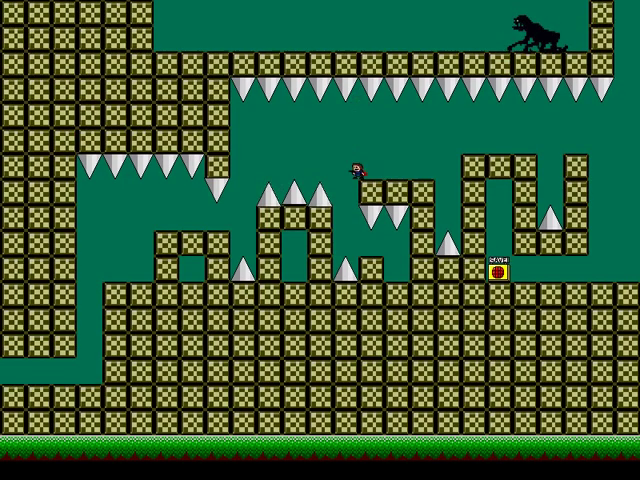
key(Right)
key(shift)
key(Left)
key(Left)
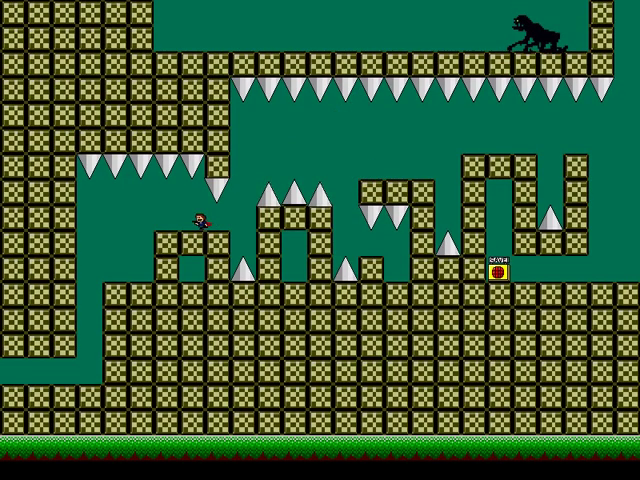
key(Left)
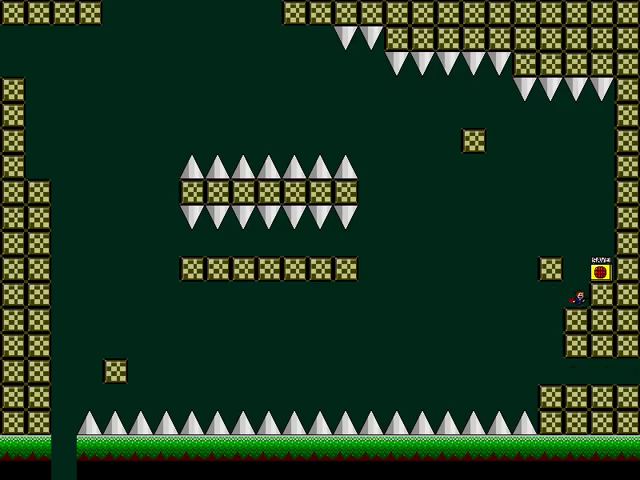
key(shift)
key(shift)
key(Right)
key(shift)
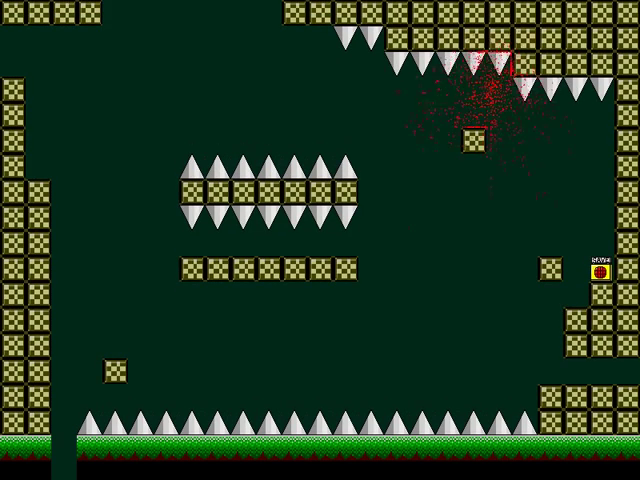
key(r)
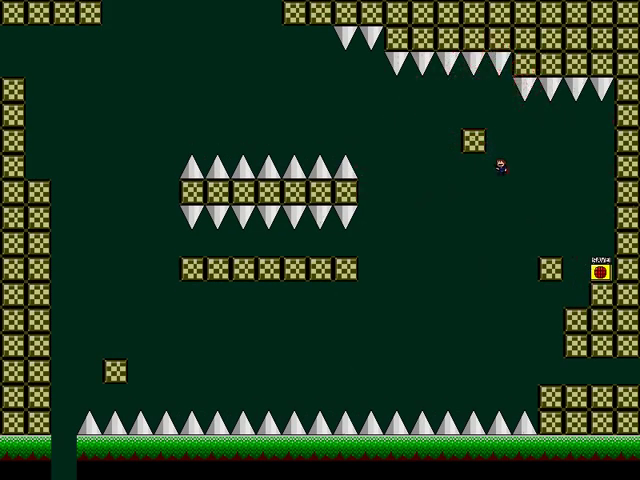
key(shift)
key(Left)
key(Left)
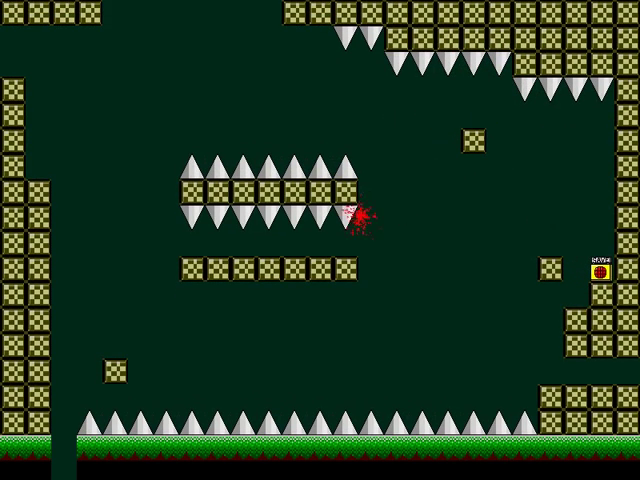
key(r)
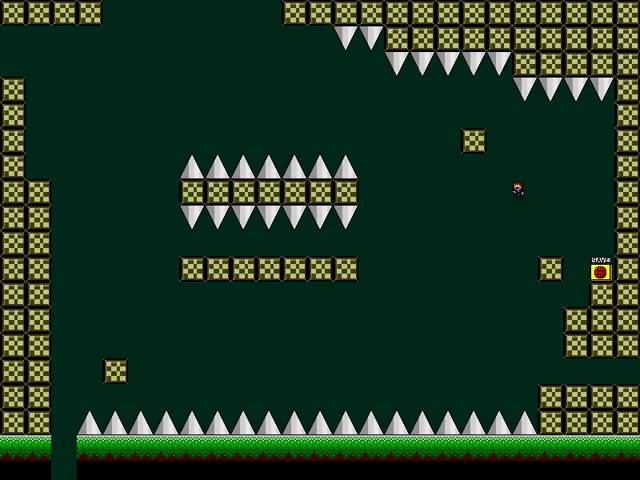
key(r)
key(shift)
key(Left)
key(shift)
key(Left)
key(shift)
key(Left)
key(r)
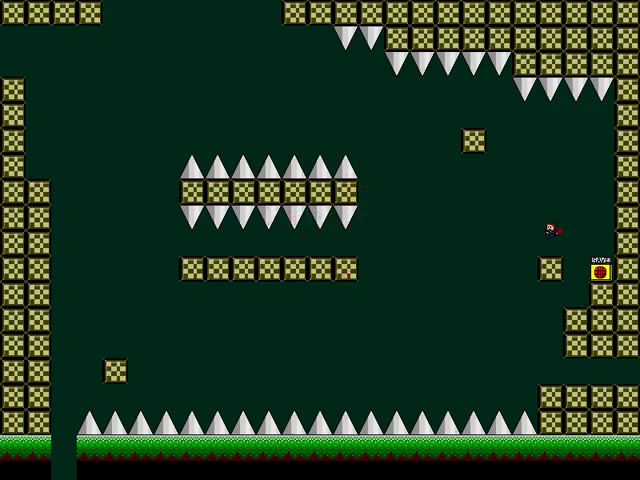
key(shift)
key(Left)
Retry several up-left jumps onto the floating block, then jump toward the ceiling
key(r)
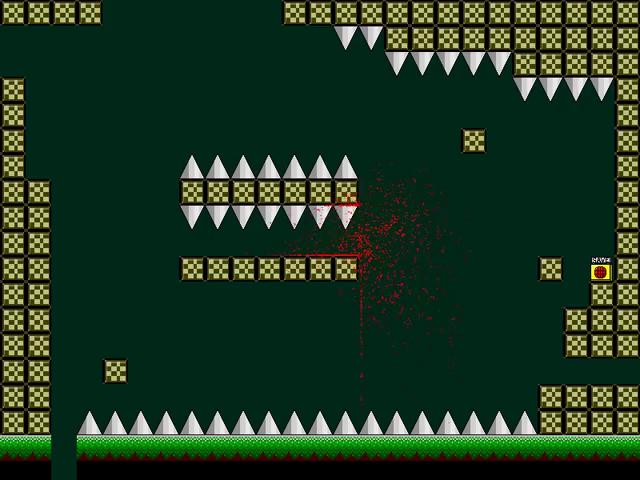
key(r)
key(shift)
key(Left)
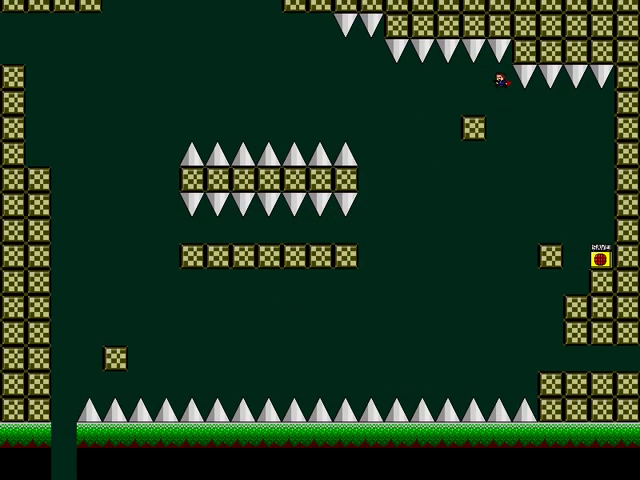
key(r)
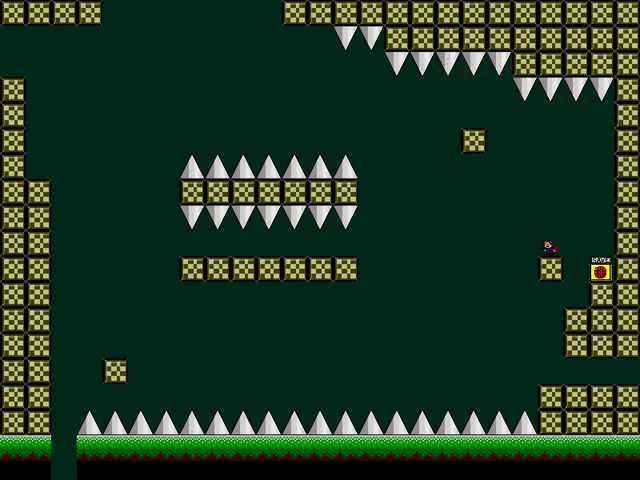
key(shift)
key(Left)
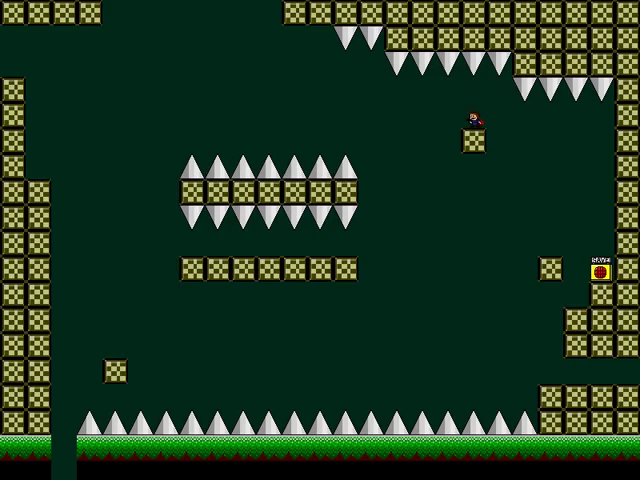
key(shift)
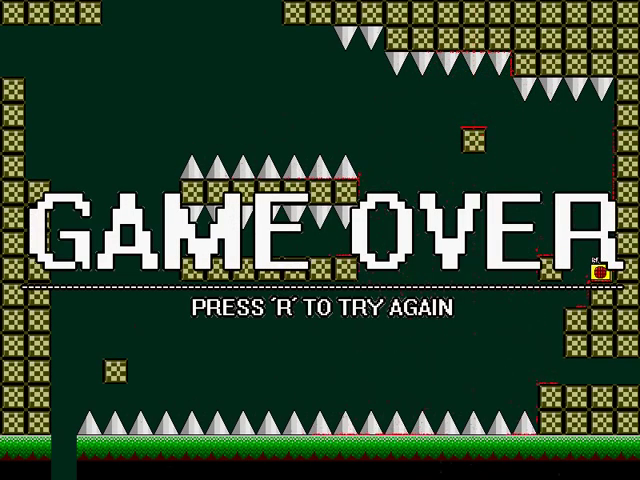
Restart after game over and retry the up-left jumps with mid-air double jumps
key(r)
key(shift)
key(Left)
key(shift)
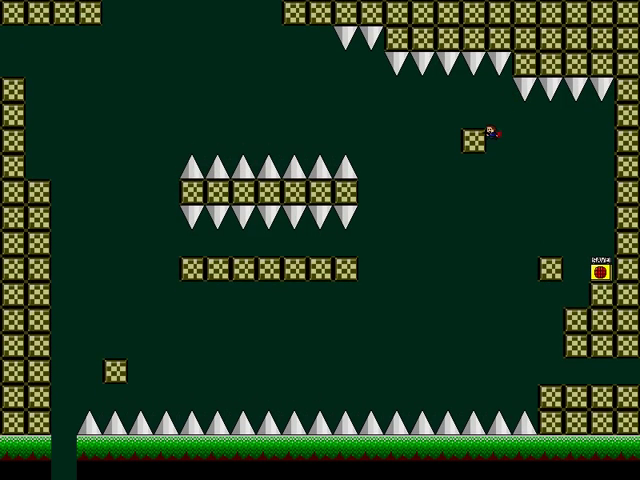
key(Right)
key(r)
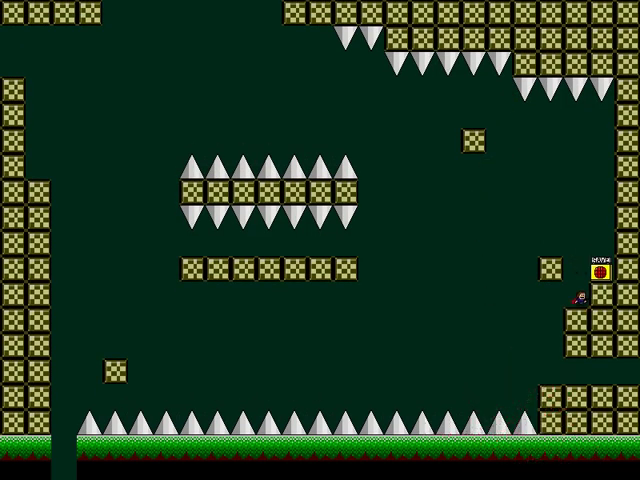
key(shift)
key(Left)
key(shift)
key(Left)
key(Right)
Respawn, climb to the middle platform, and jump left down onto the small low block
key(r)
key(shift)
key(Left)
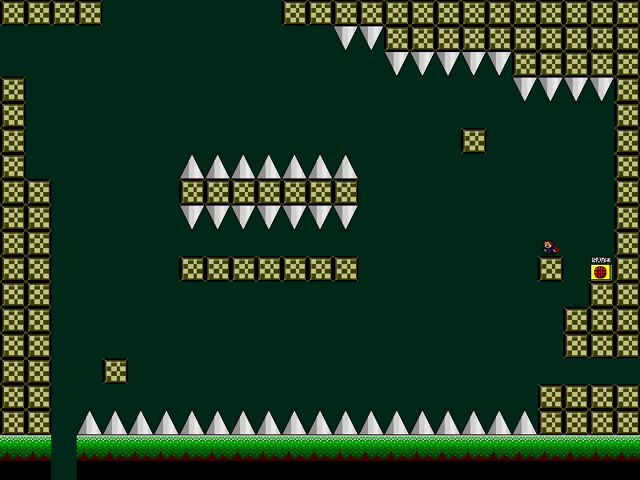
key(shift)
key(Left)
key(Right)
key(shift)
key(Left)
key(shift)
key(shift)
key(Left)
key(Left)
key(shift)
key(shift)
key(shift)
Time repeated jumps on the small low block, then leap off toward the platforms
key(shift)
key(shift)
key(shift)
key(shift)
key(shift)
key(shift)
key(shift)
Leap from the spiked platform to the middle platform, onto the left wall column, and into the boss room
key(Right)
key(shift)
key(Left)
key(Right)
key(shift)
key(Left)
key(shift)
key(shift)
key(Left)
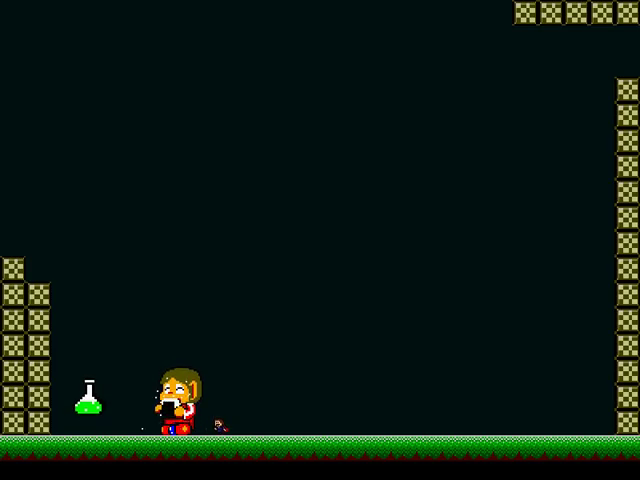
Dodge the bouncing Alex Kidd boss with repeated jumps while attacking it
key(space)
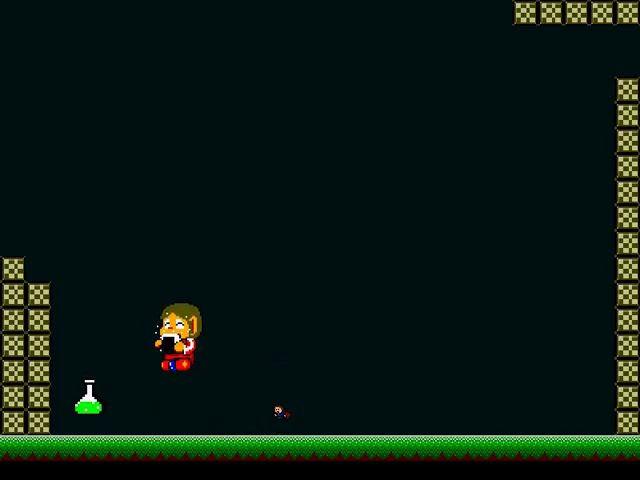
key(space)
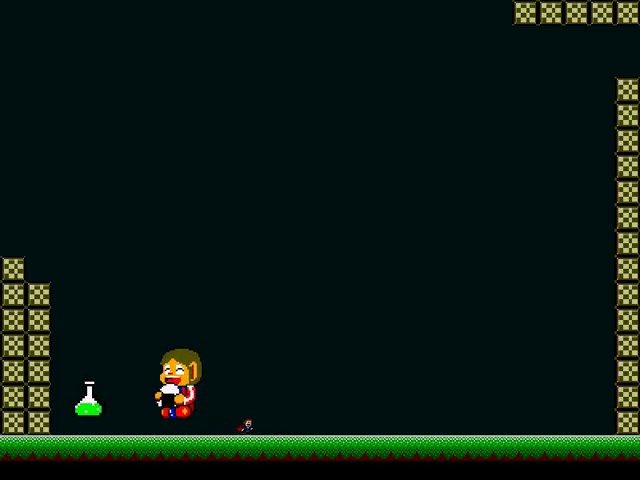
key(space)
key(space)
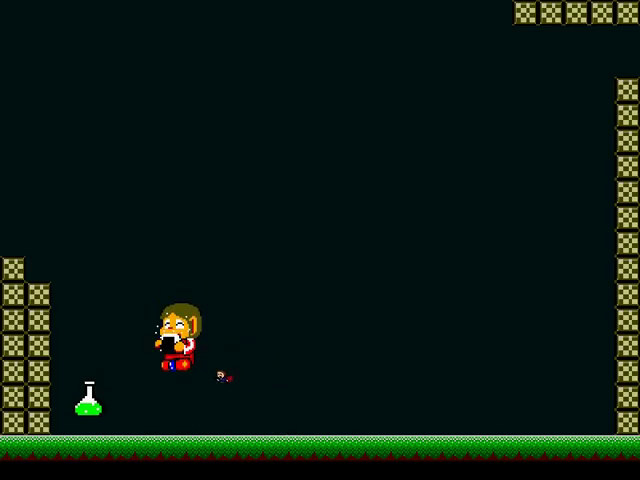
key(space)
key(space)
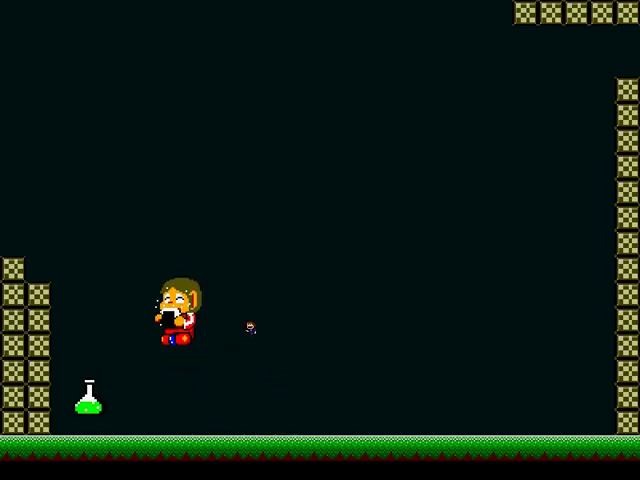
key(space)
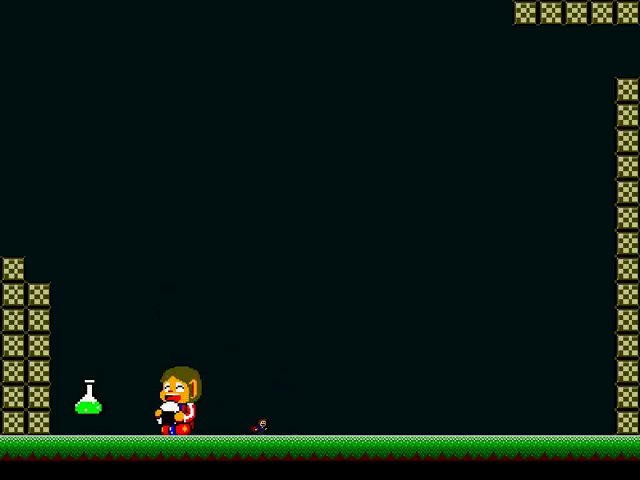
key(space)
key(space)
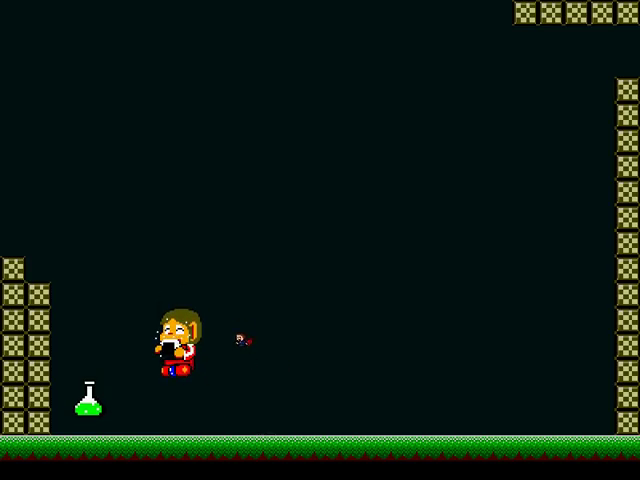
key(space)
key(space)
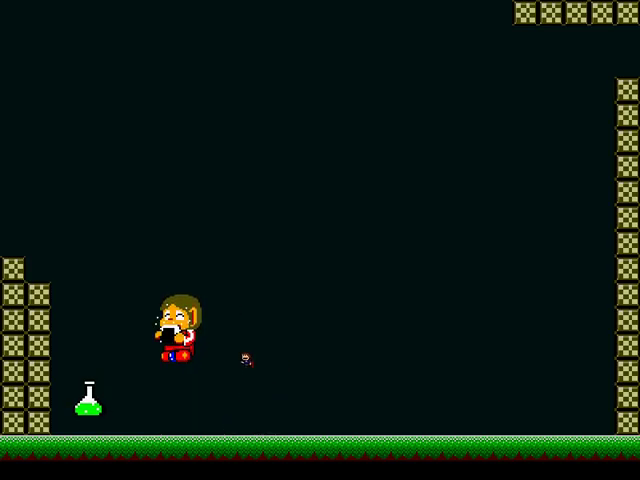
Evade the boss's final jumps until it's defeated, then move toward the green potion
key(space)
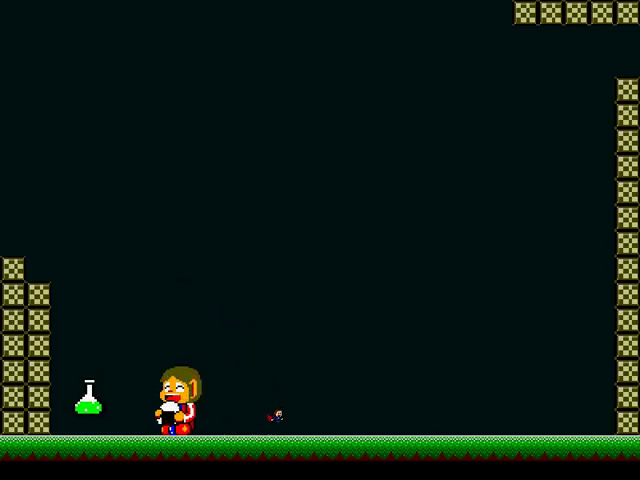
key(space)
key(space)
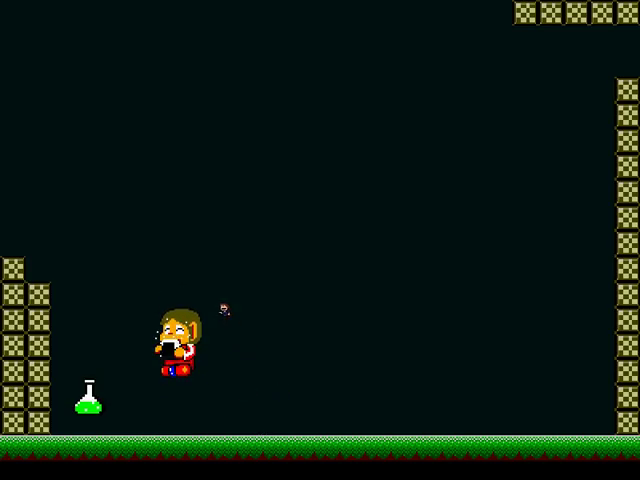
key(space)
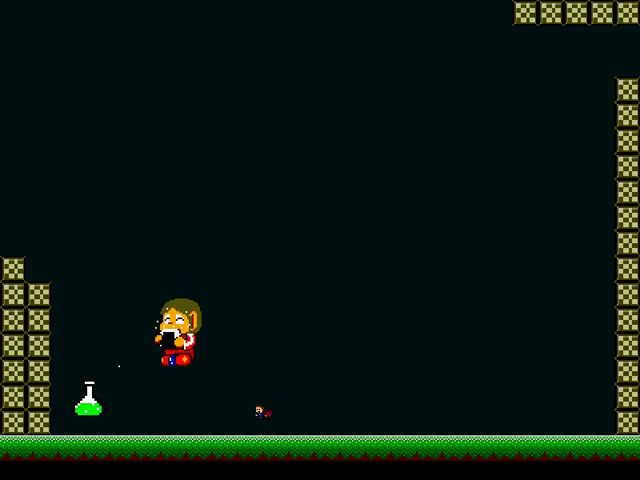
key(space)
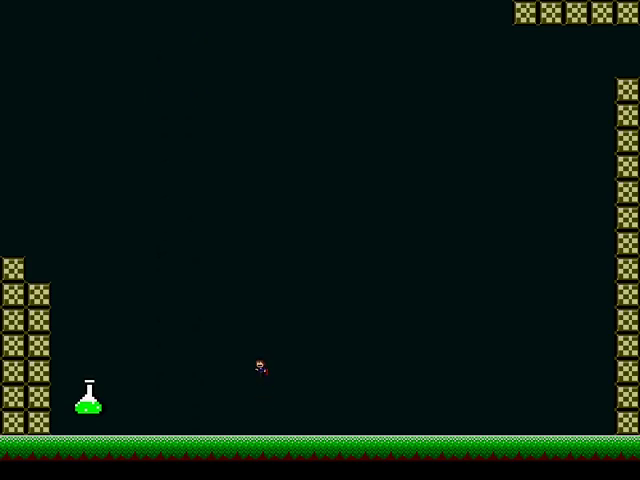
key(Left)
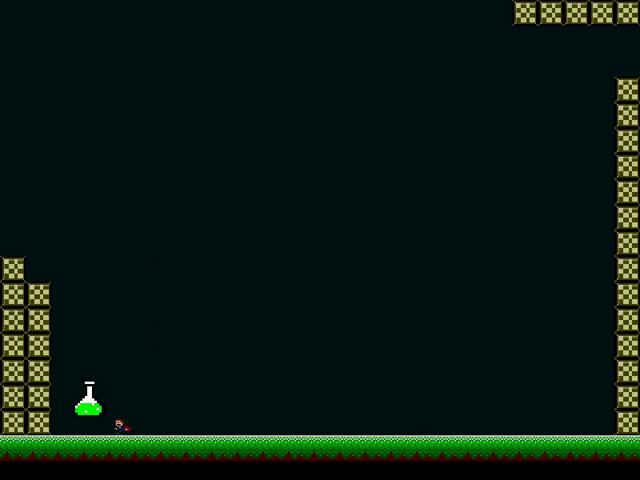
key(Right)
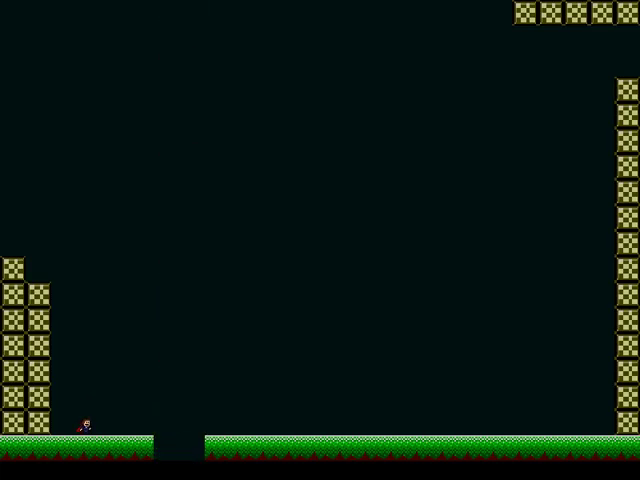
Walk right and drop through the grass-floor gap into the Trials spike room
key(Right)
key(Right)
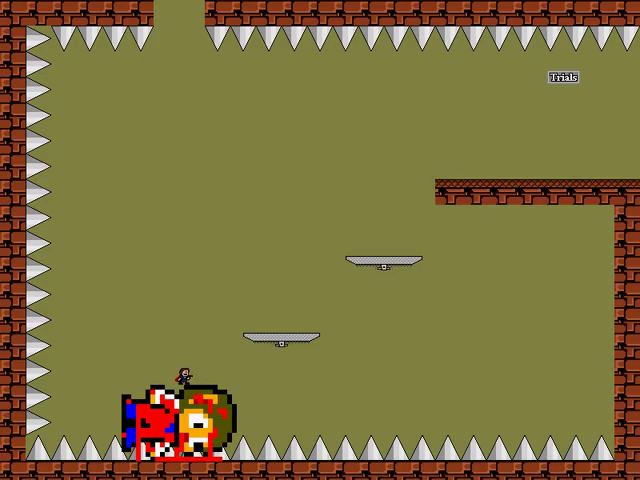
Line up atop the large sprite and jump onto the lower moving platform
key(Right)
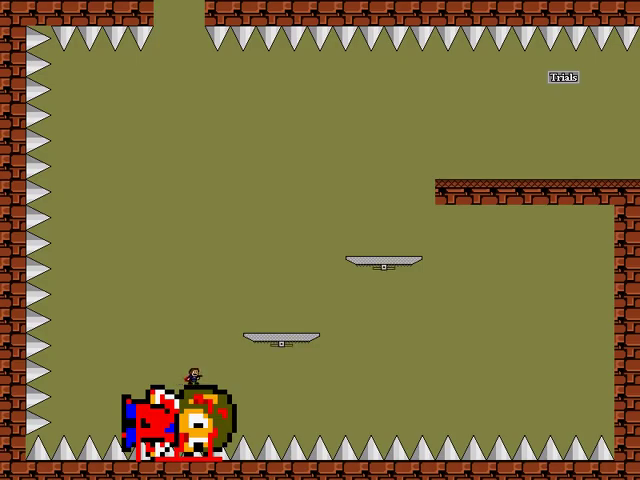
key(Left)
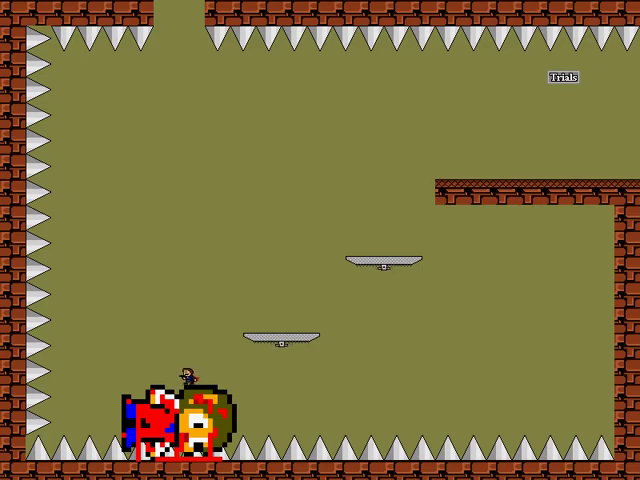
key(Right)
key(shift)
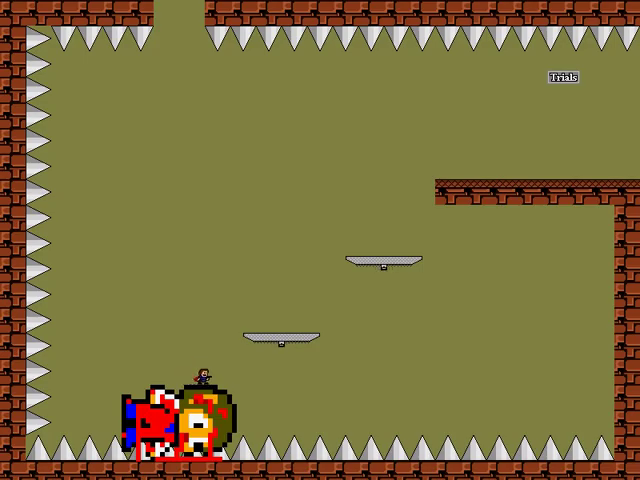
key(shift)
key(shift)
Reach the higher platform and brick ledge, then walk right into Trial 01
key(Right)
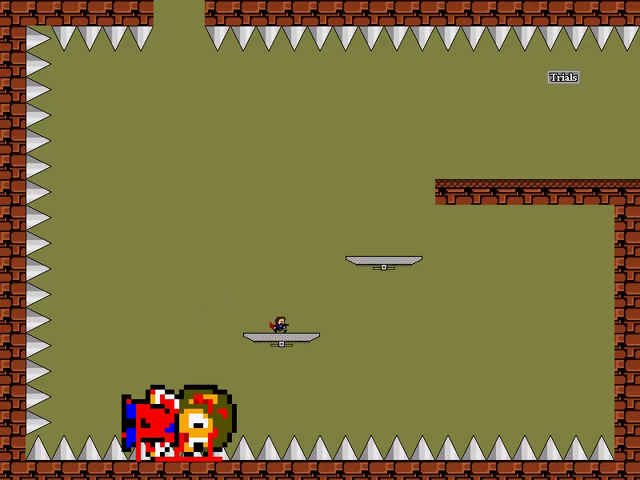
key(shift)
key(Right)
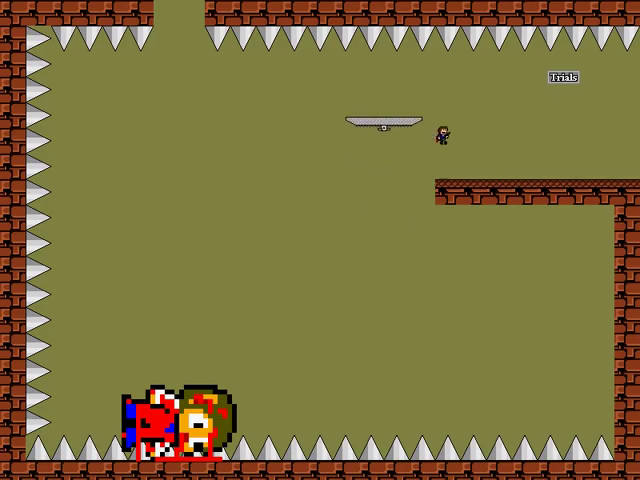
key(Left)
key(Right)
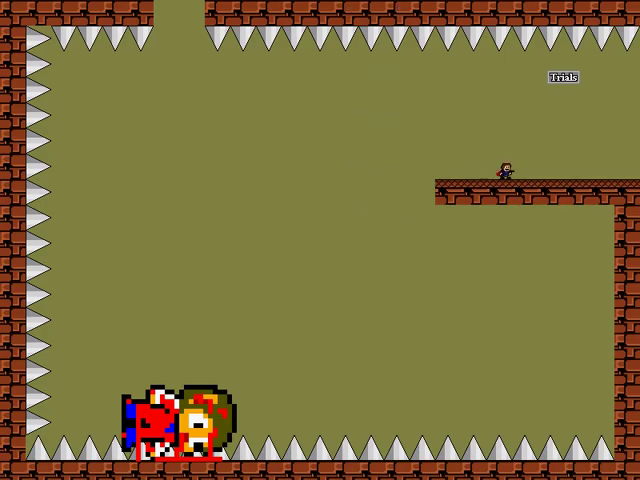
key(Right)
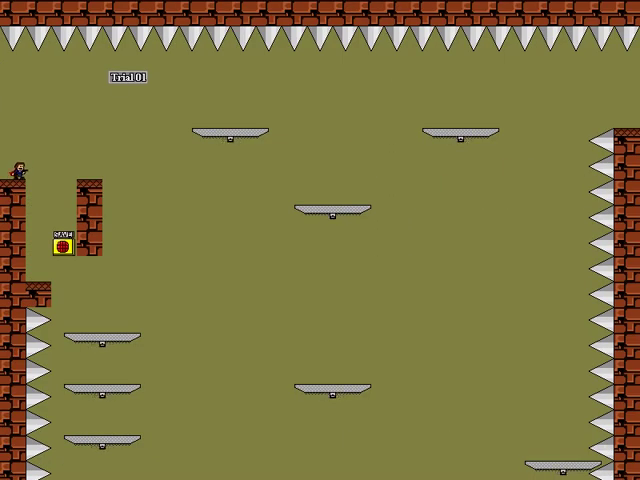
Activate the Trial 01 save point on the lower ledge, then jump beside the brick column
key(Right)
key(z)
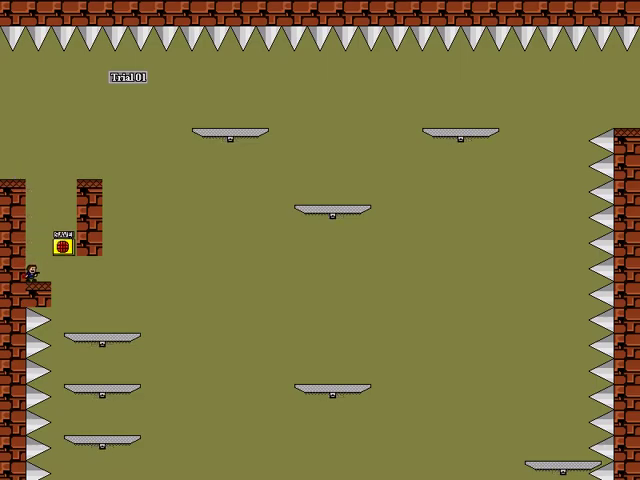
key(shift)
key(shift)
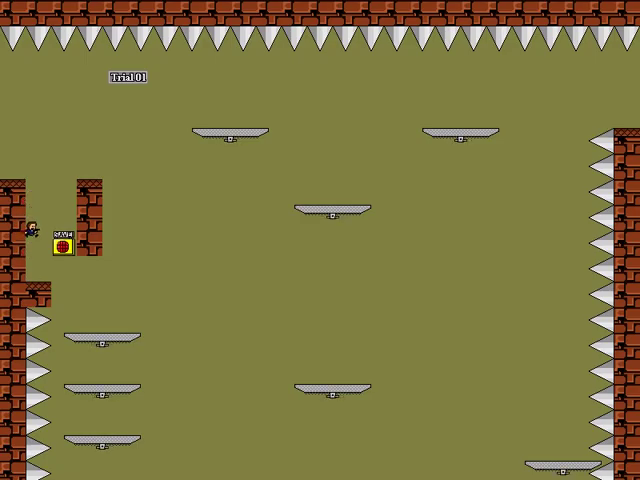
Climb onto the brick column's top and leap right toward the floating platforms
key(Right)
key(shift)
key(Right)
key(shift)
key(Right)
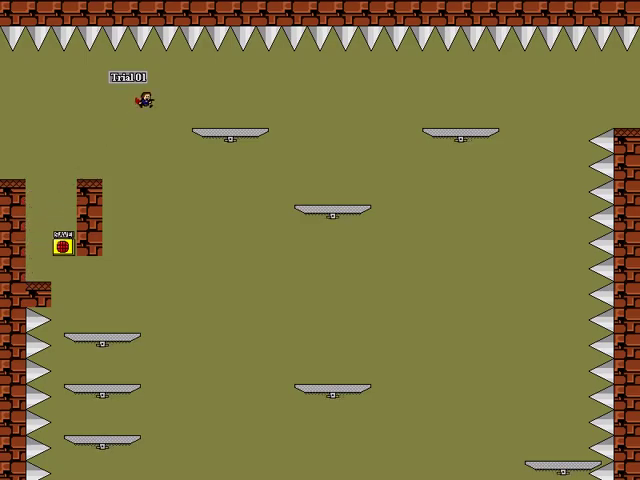